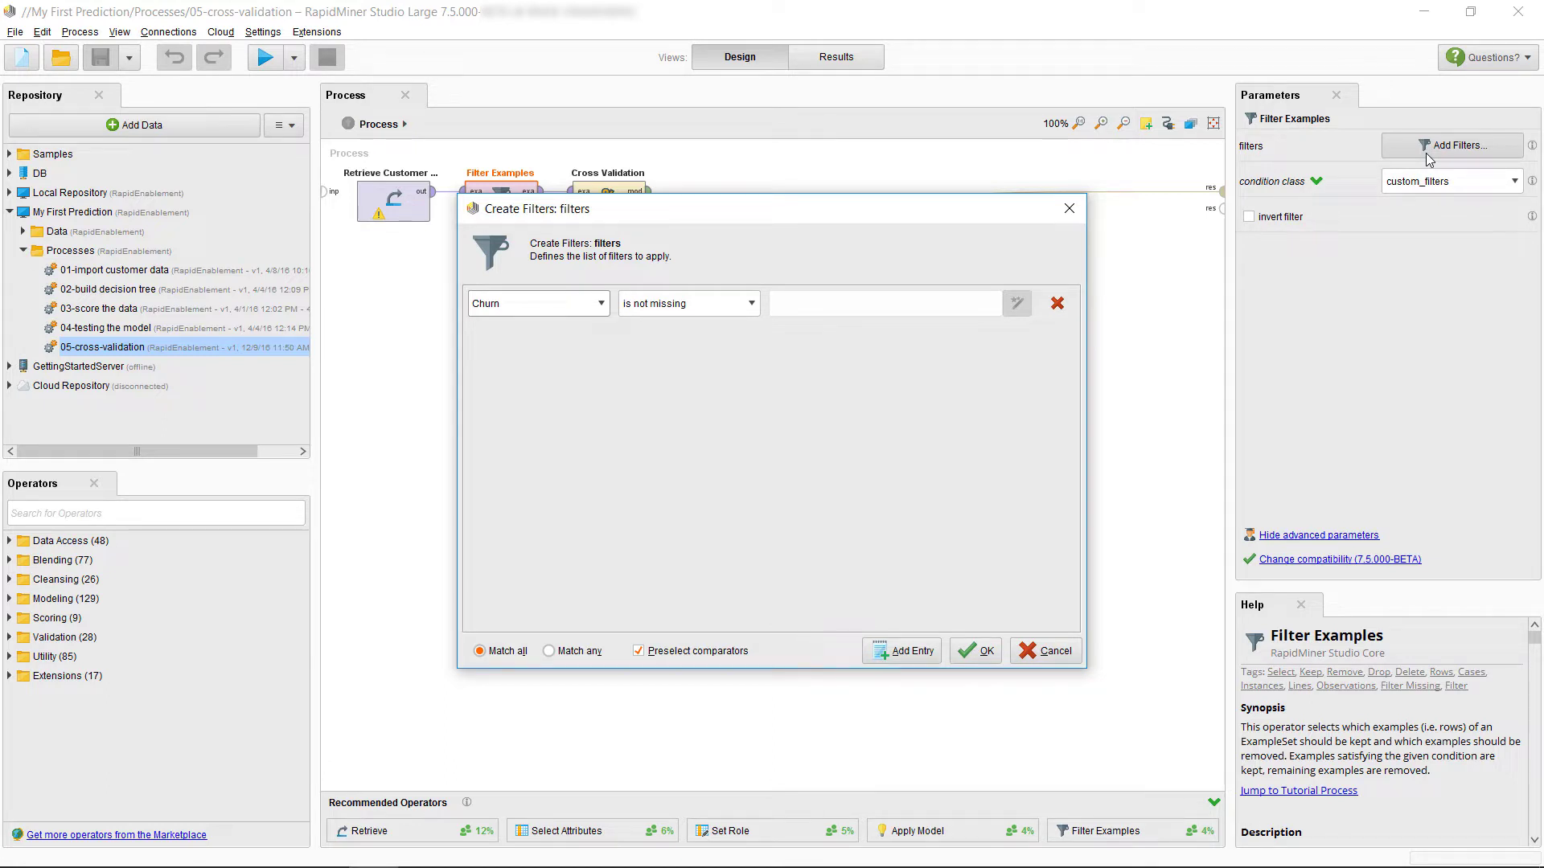
Run the process with a breakpoint after Filter Examples and examine the filtered example set's statistics and data.
left_click(1045, 658)
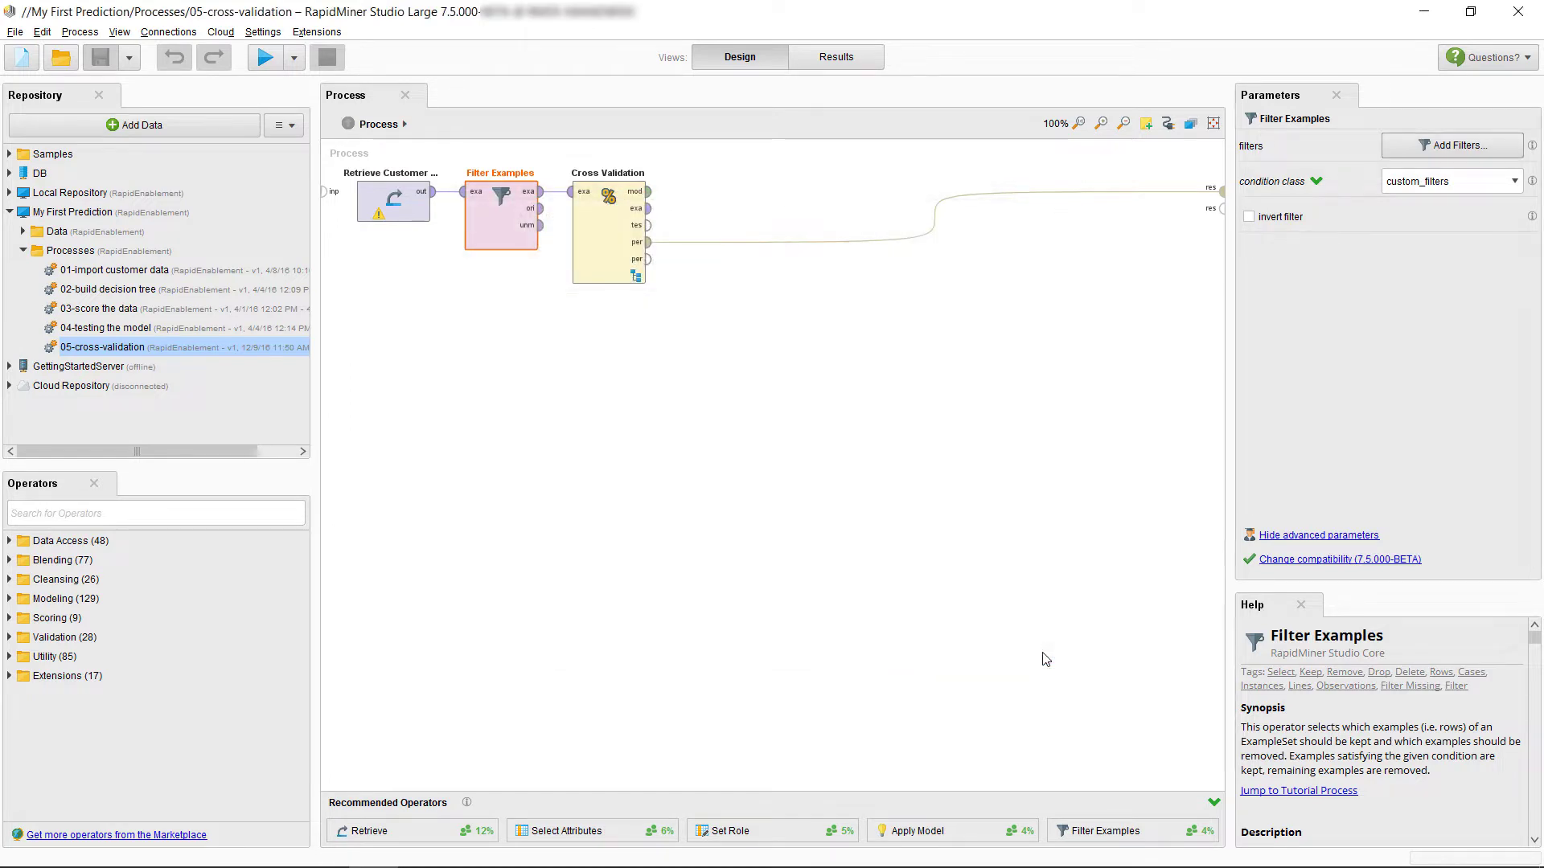
right_click(510, 216)
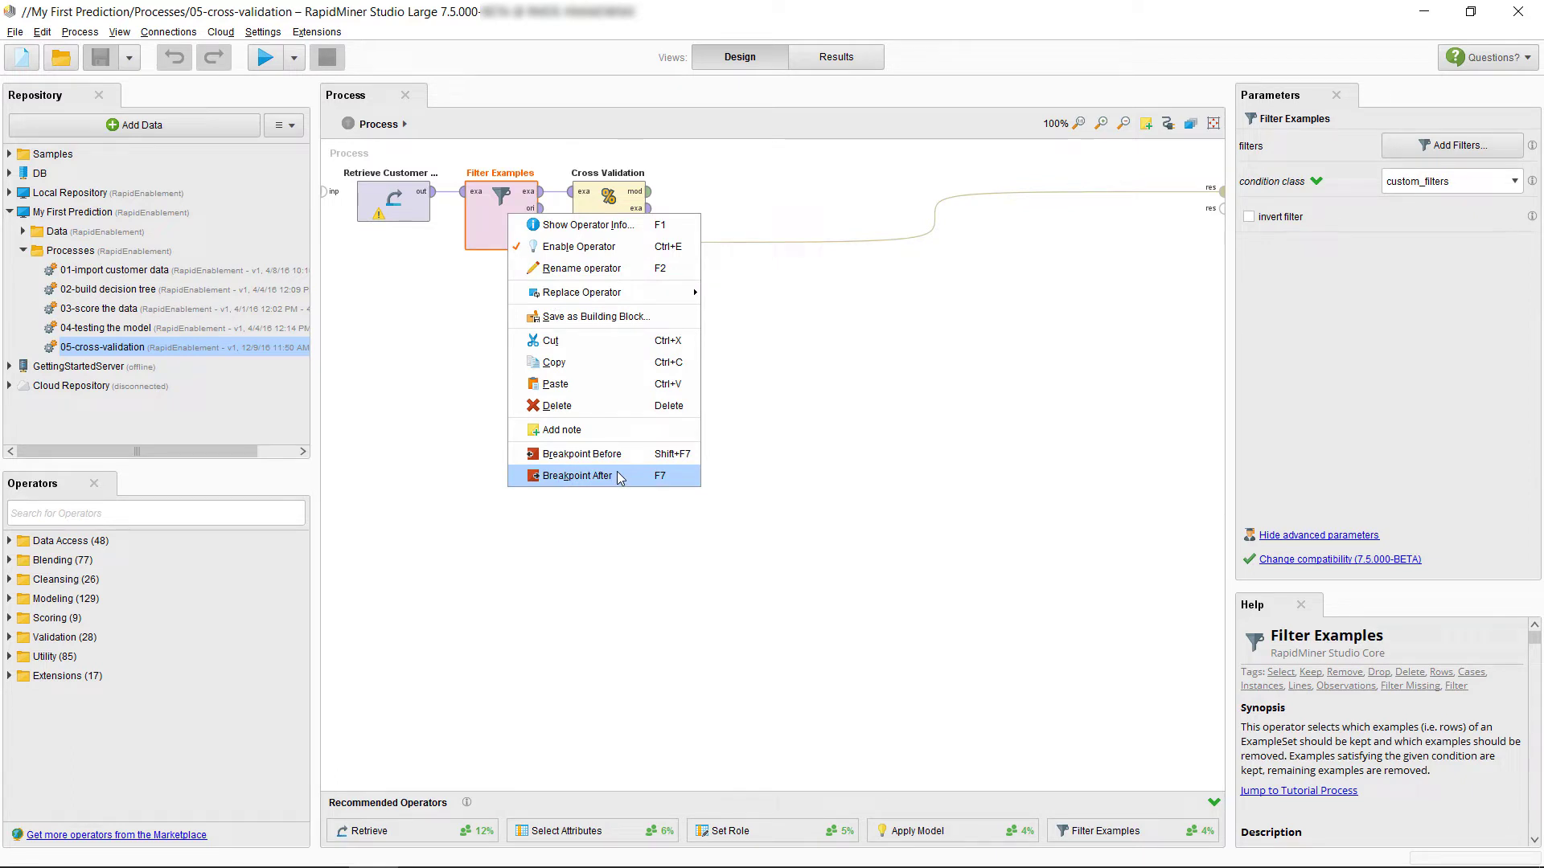
left_click(577, 476)
key("F11")
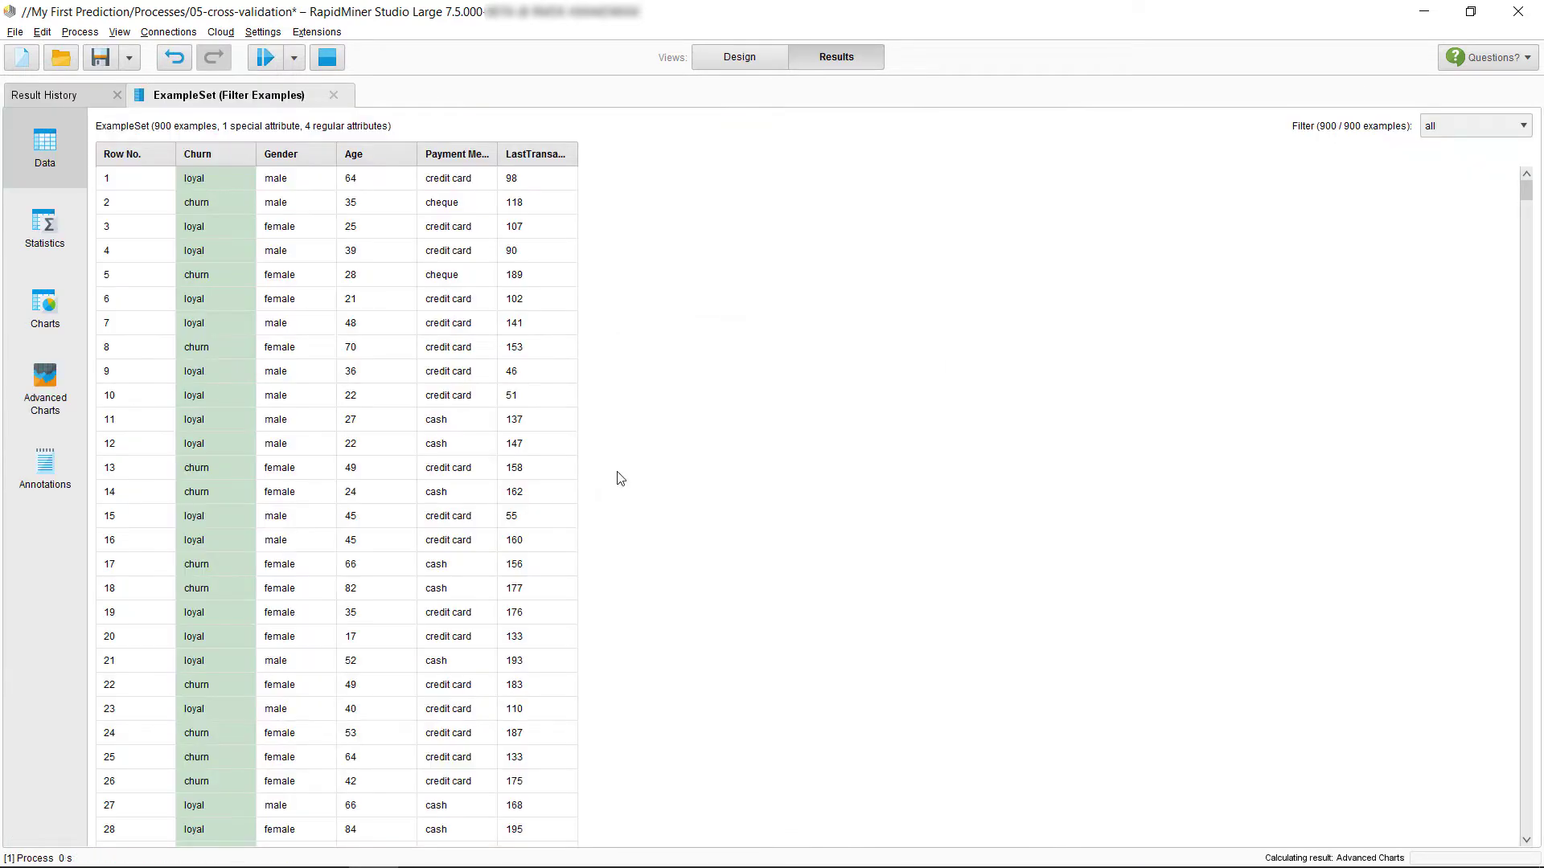
left_click(45, 232)
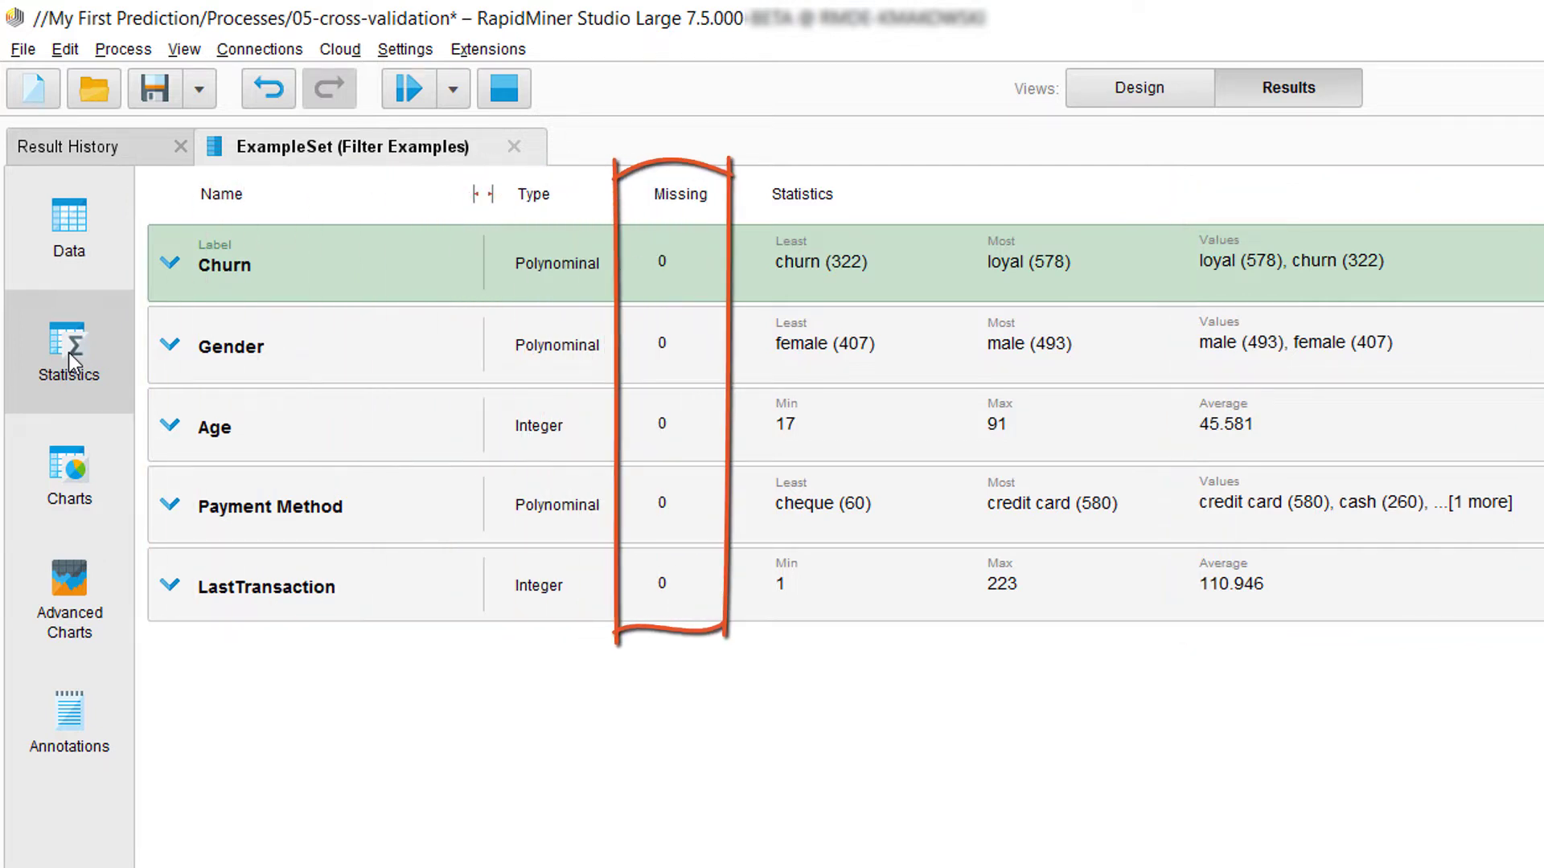
left_click(84, 229)
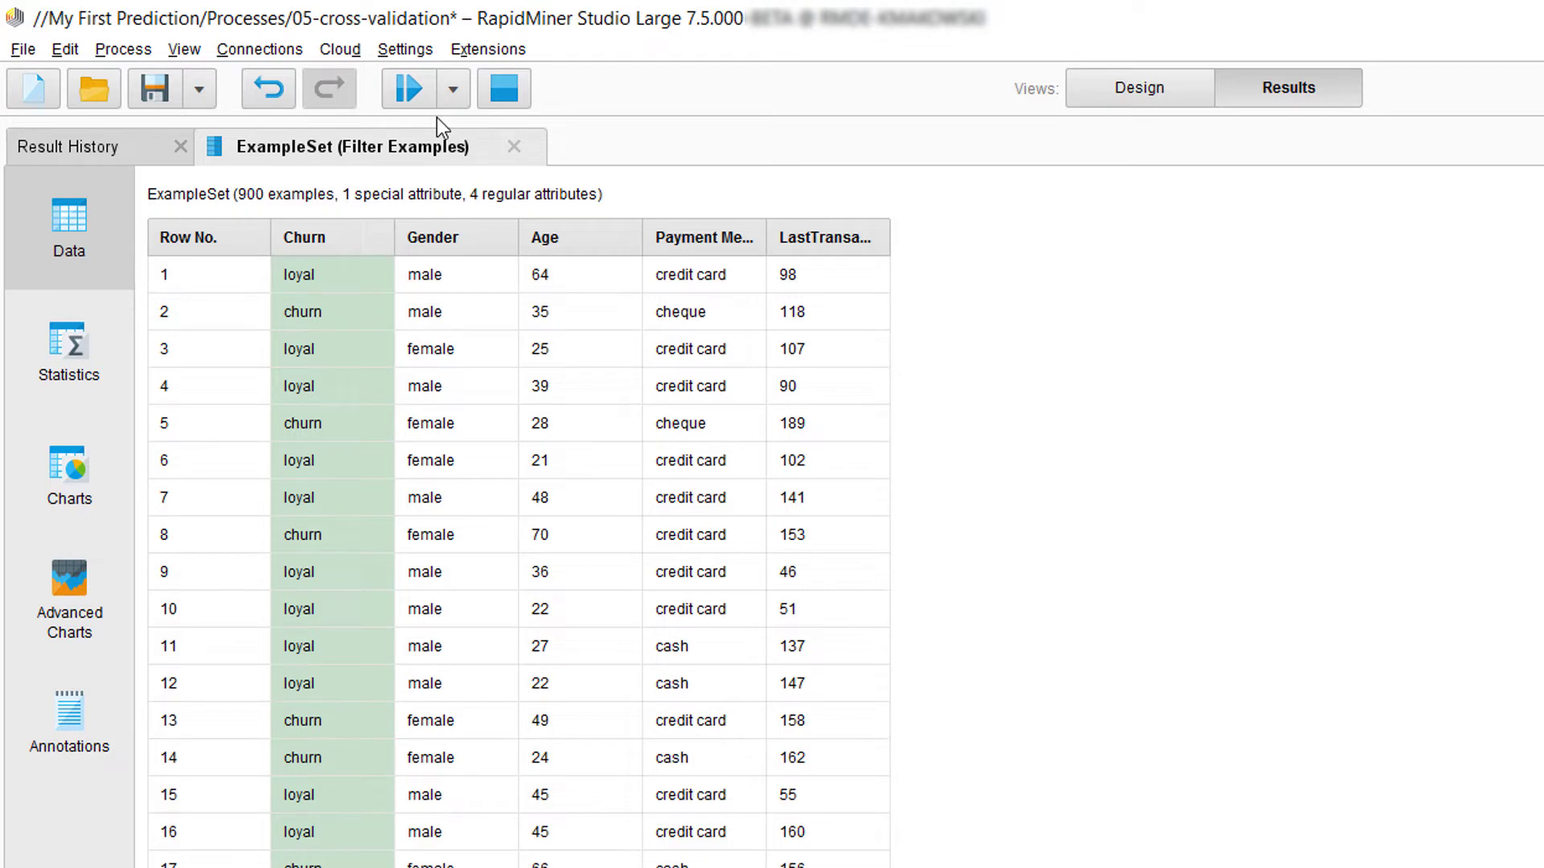
Stop the paused process and remove the breakpoint after the Filter Examples operator in the design view.
left_click(514, 97)
left_click(1128, 94)
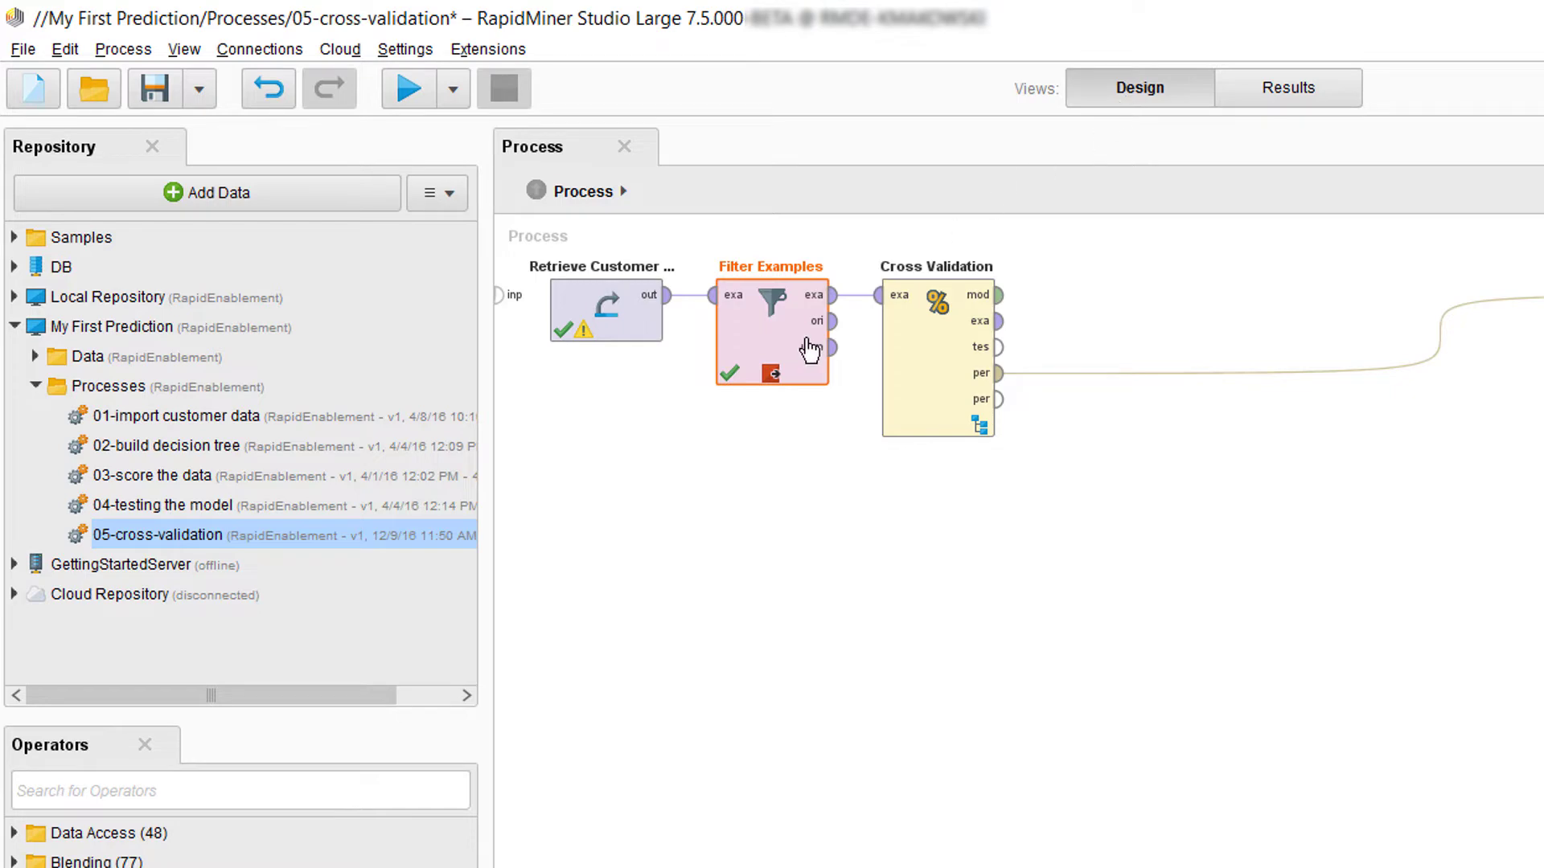
right_click(746, 361)
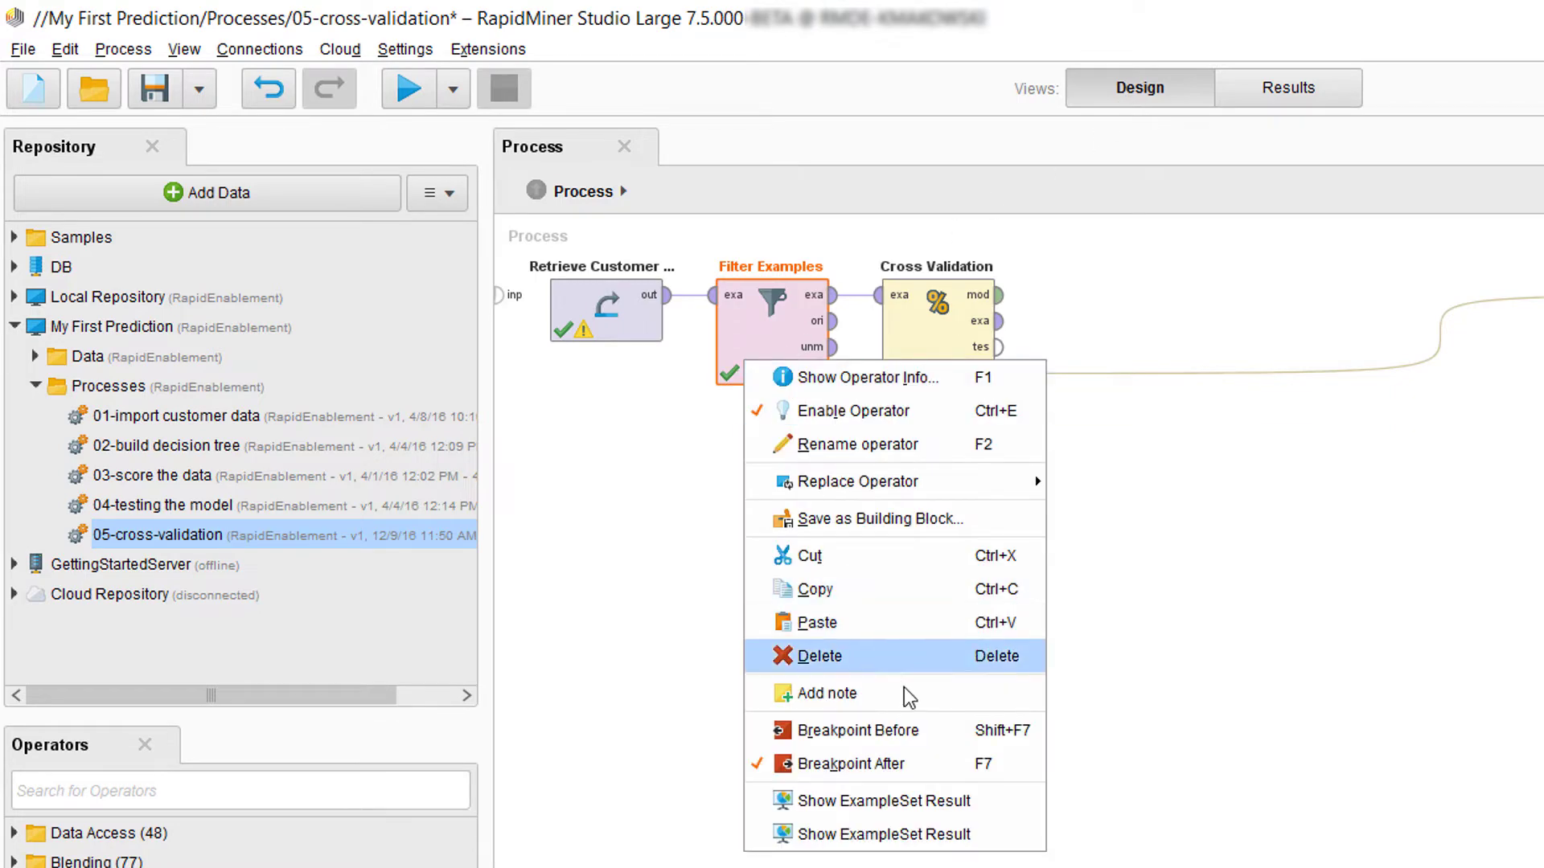
left_click(931, 767)
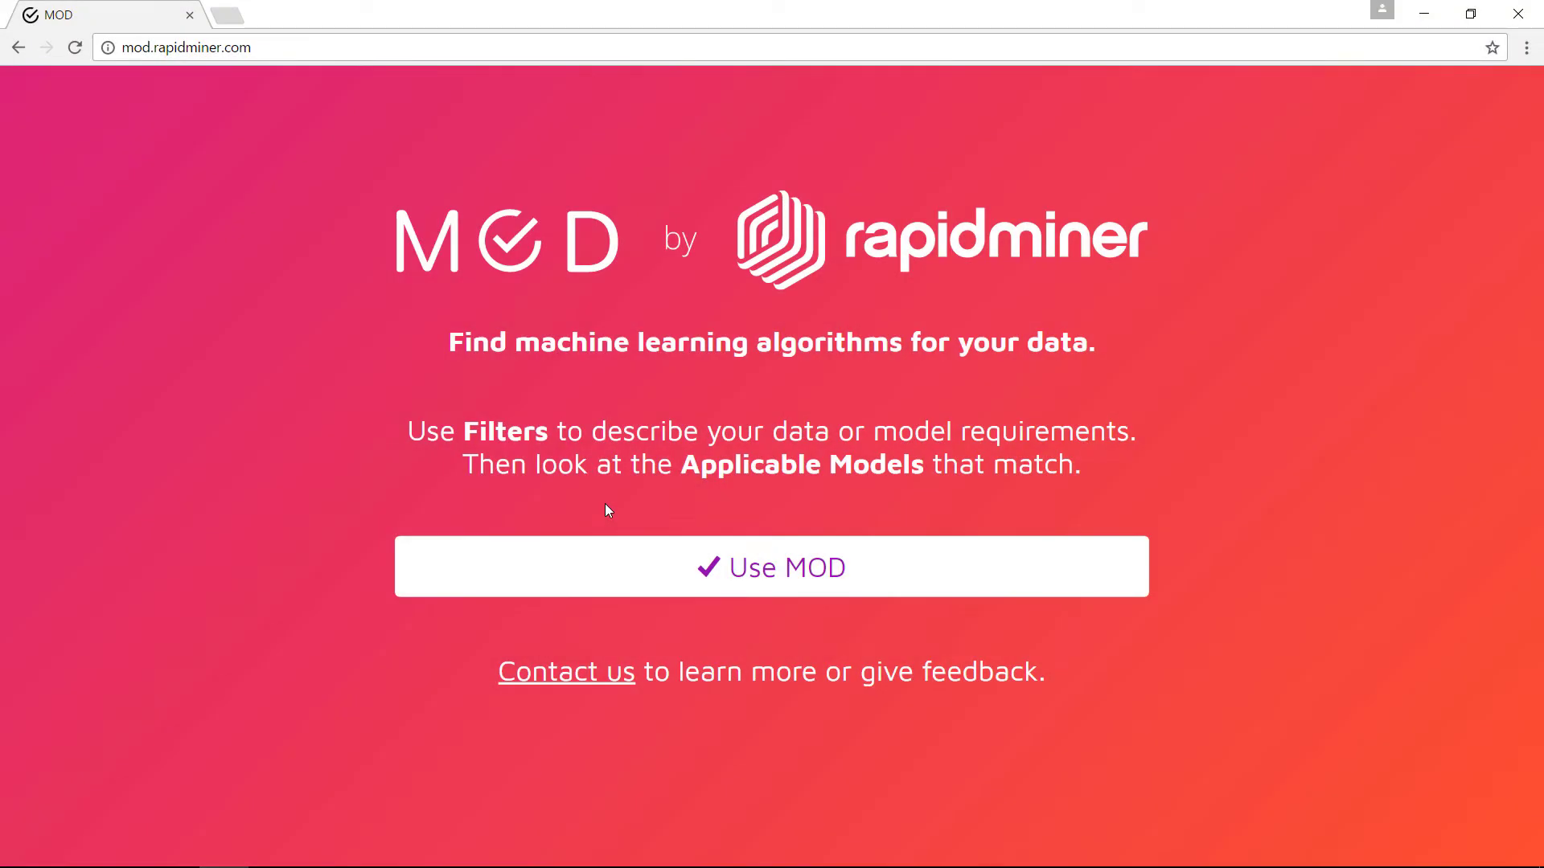
On the RapidMiner MOD website, find applicable models for numerical, binary and categorical columns with a binary target.
left_click(762, 587)
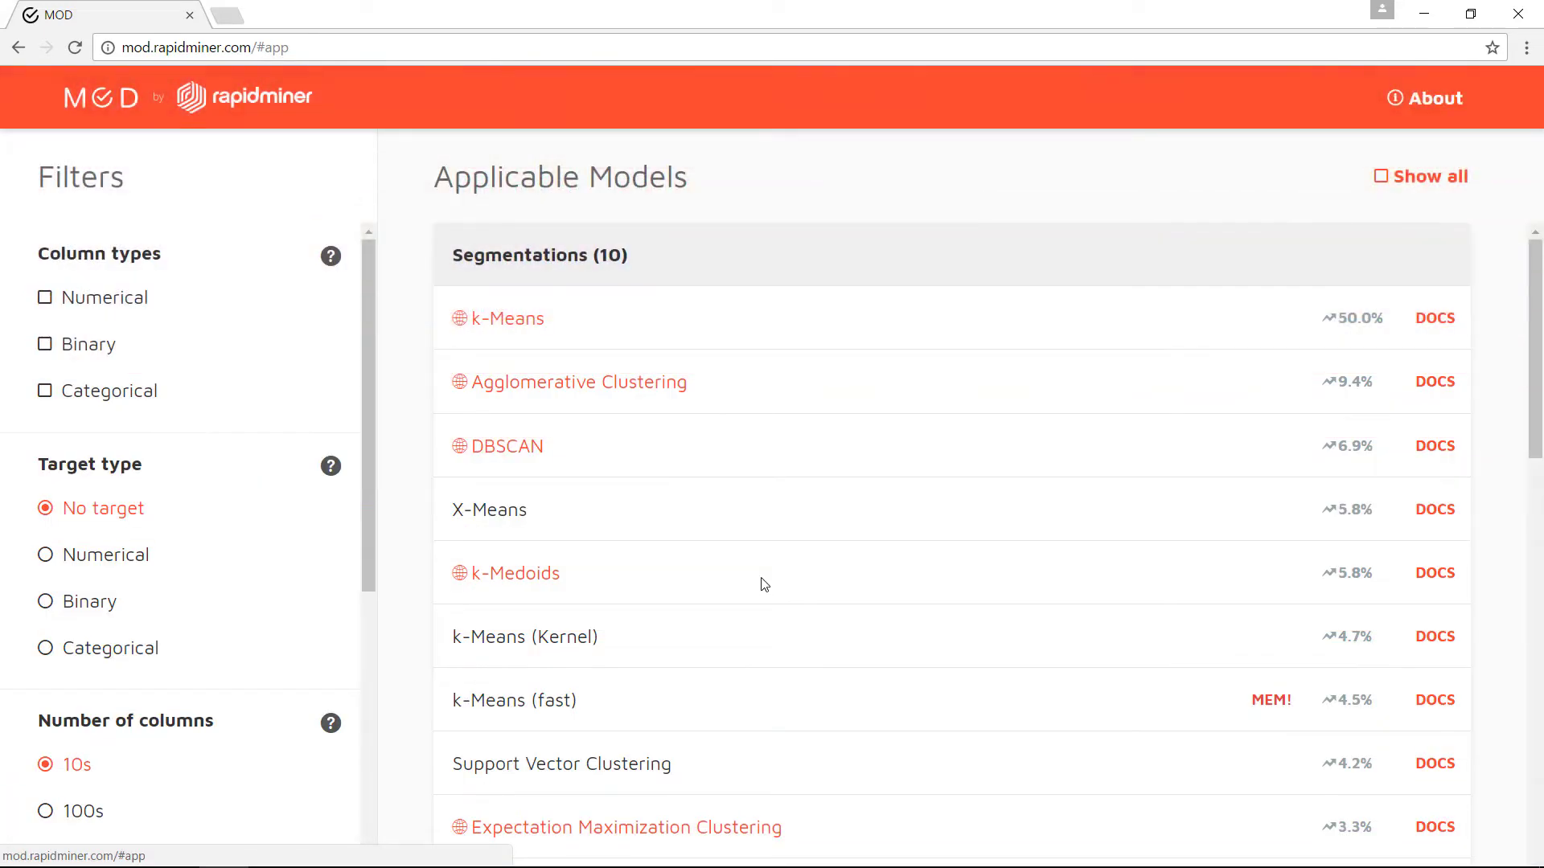
left_click(121, 299)
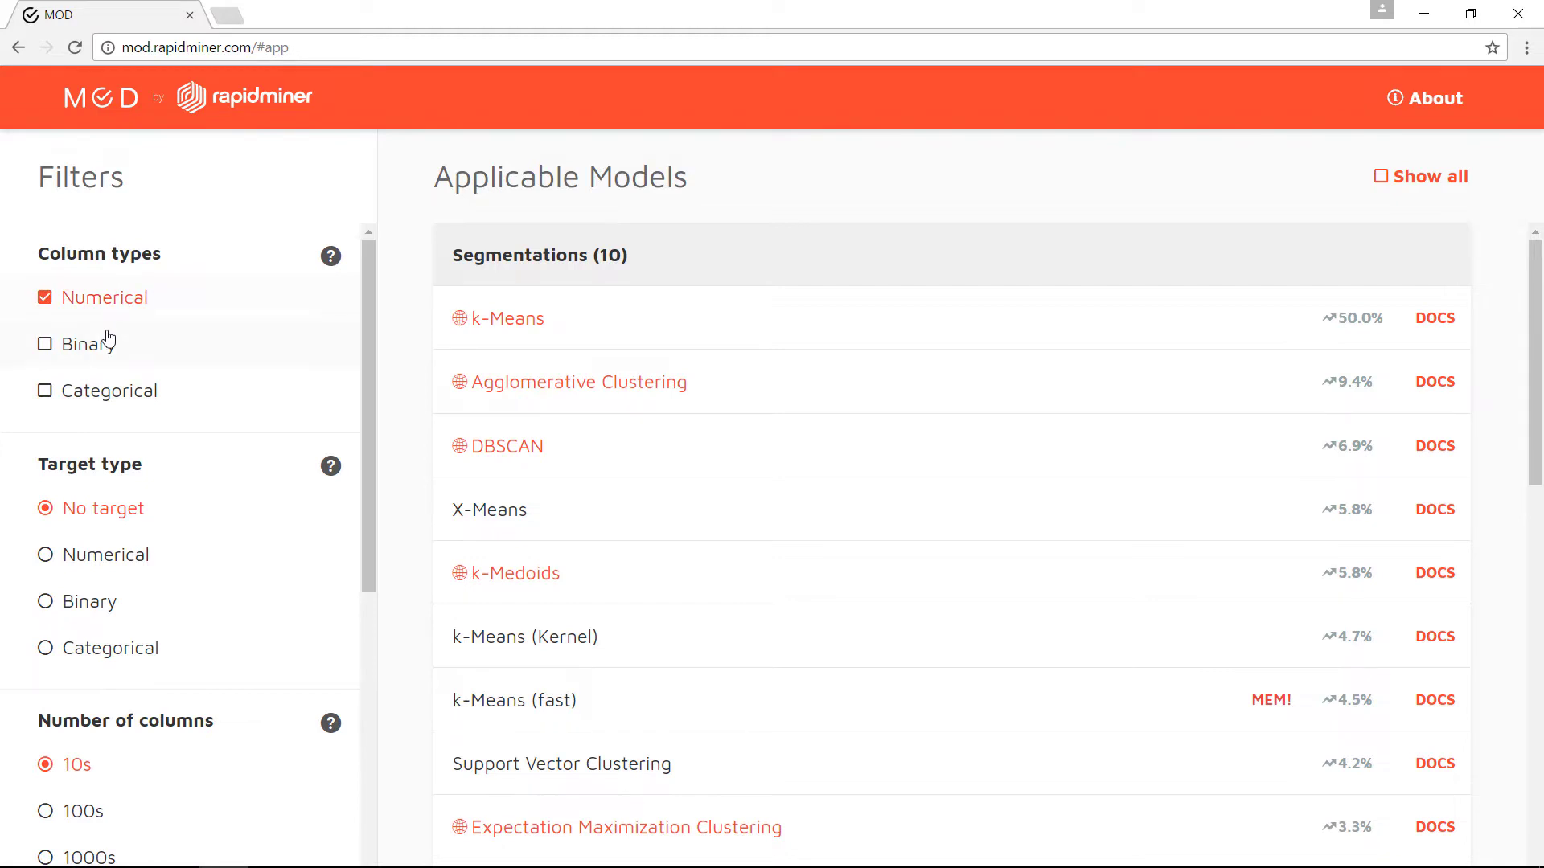
left_click(107, 343)
left_click(118, 390)
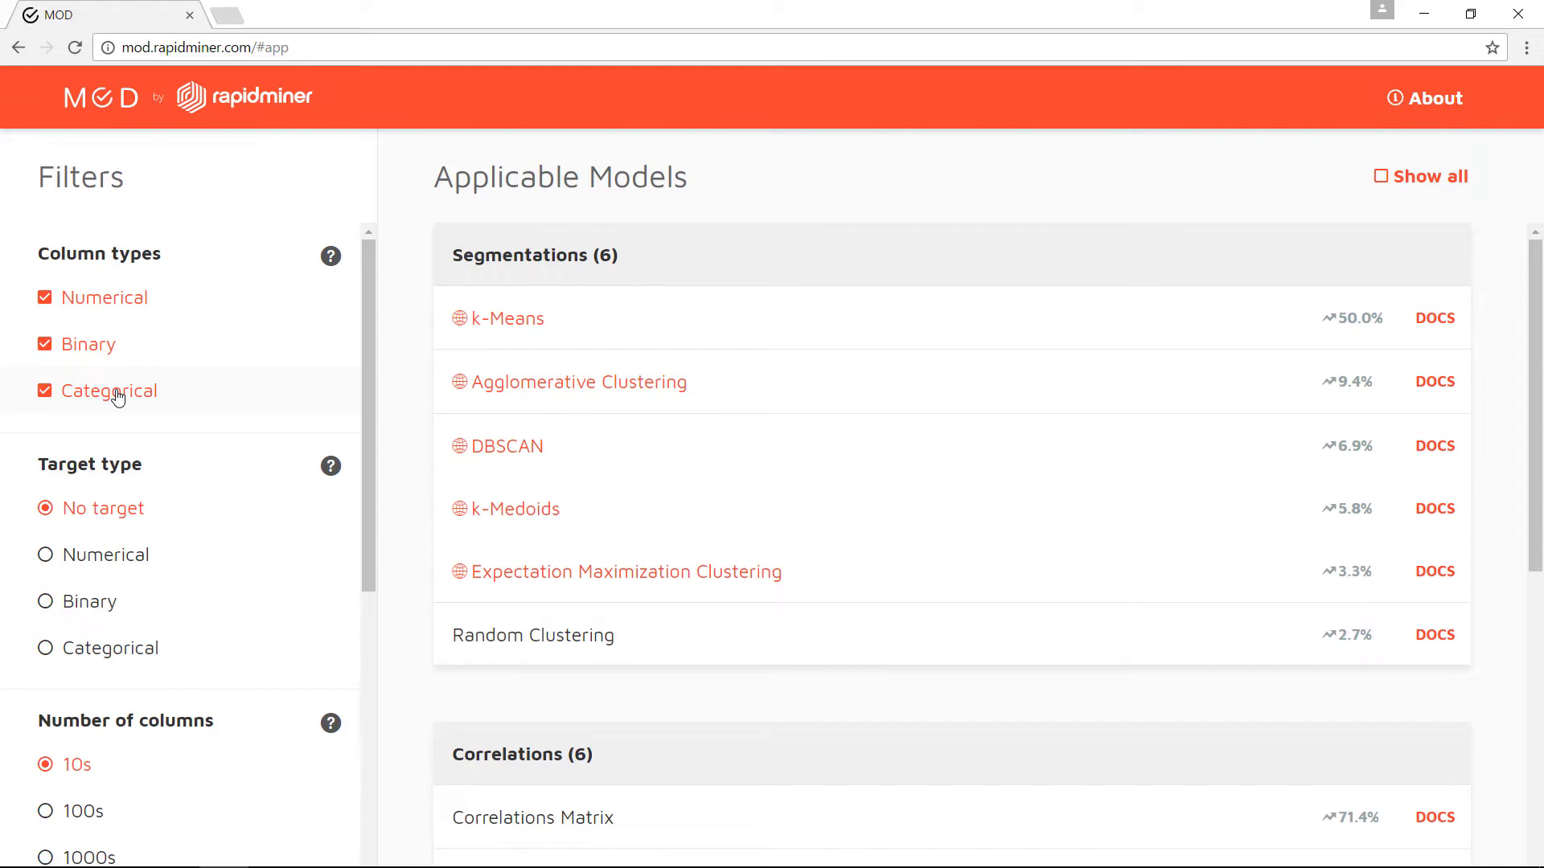
left_click(104, 601)
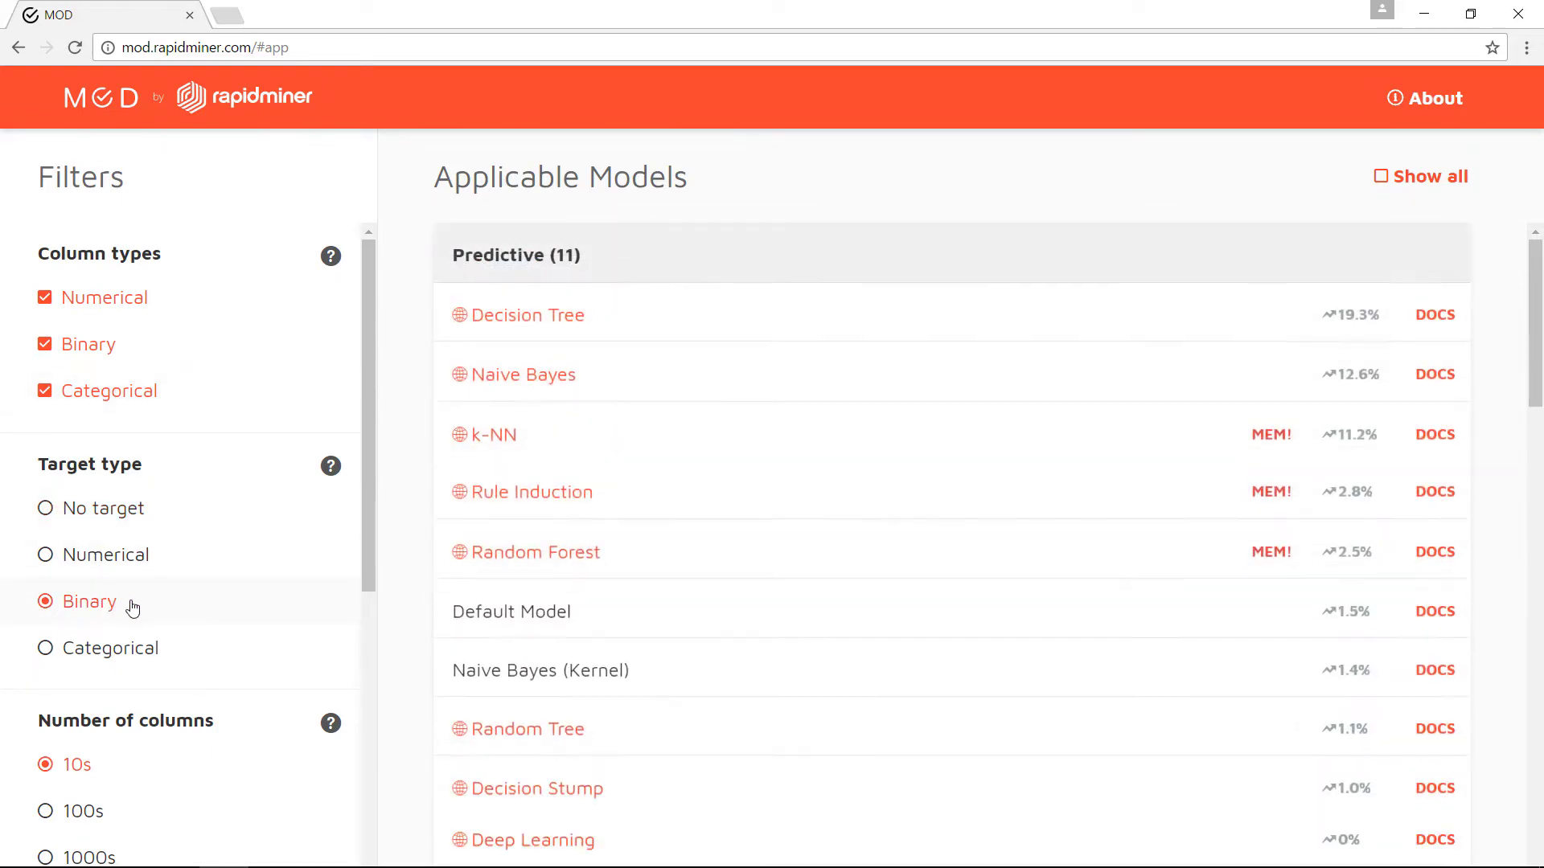
left_click_drag(370, 518, 393, 434)
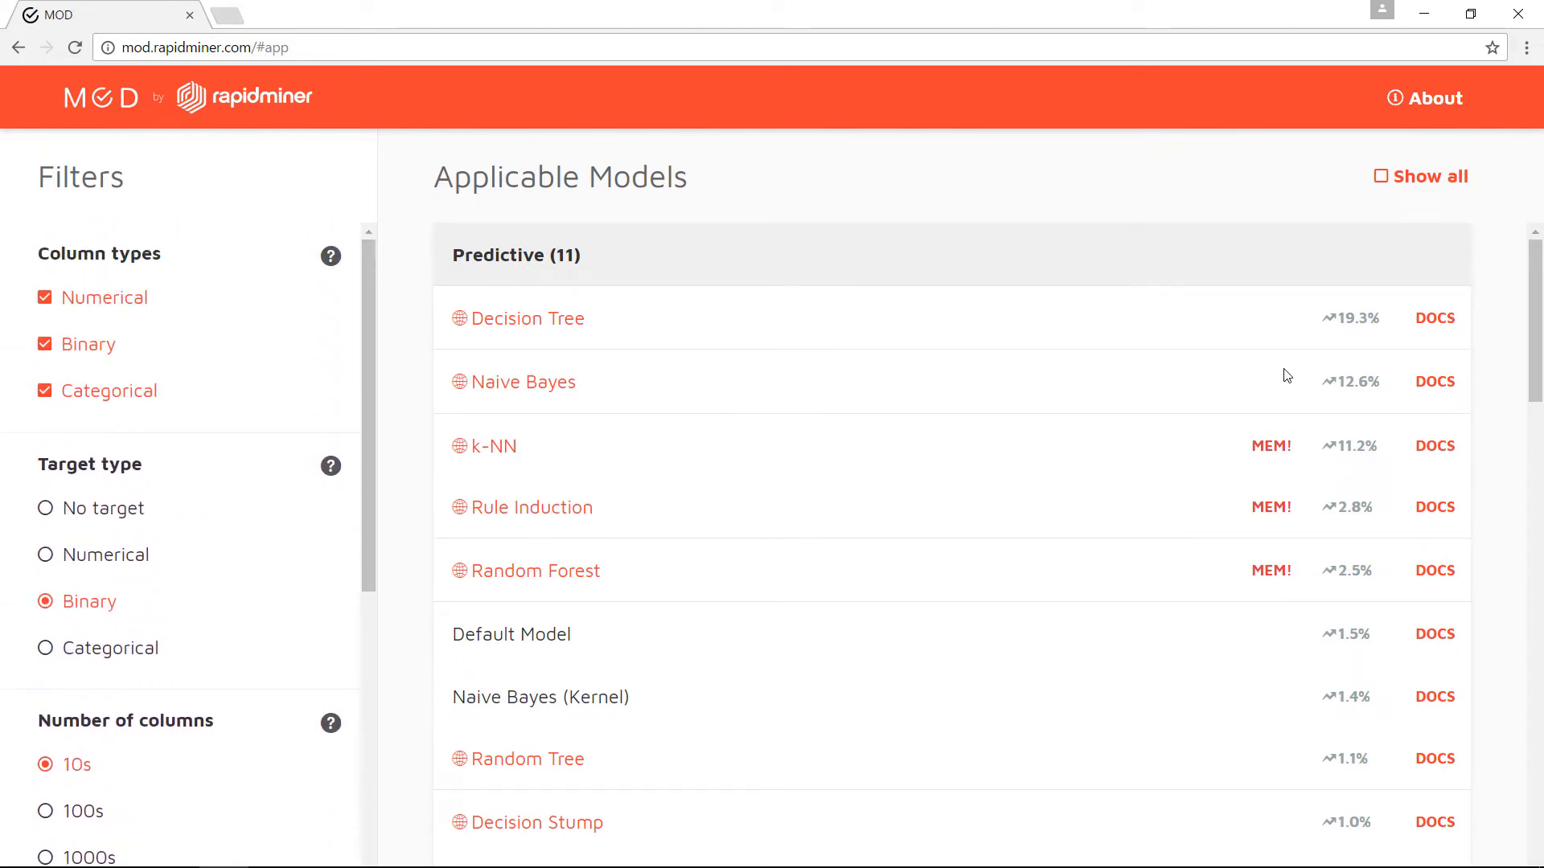
mouse_move(1537, 346)
left_mouse_down()
mouse_move(1523, 427)
mouse_move(1541, 325)
left_mouse_up()
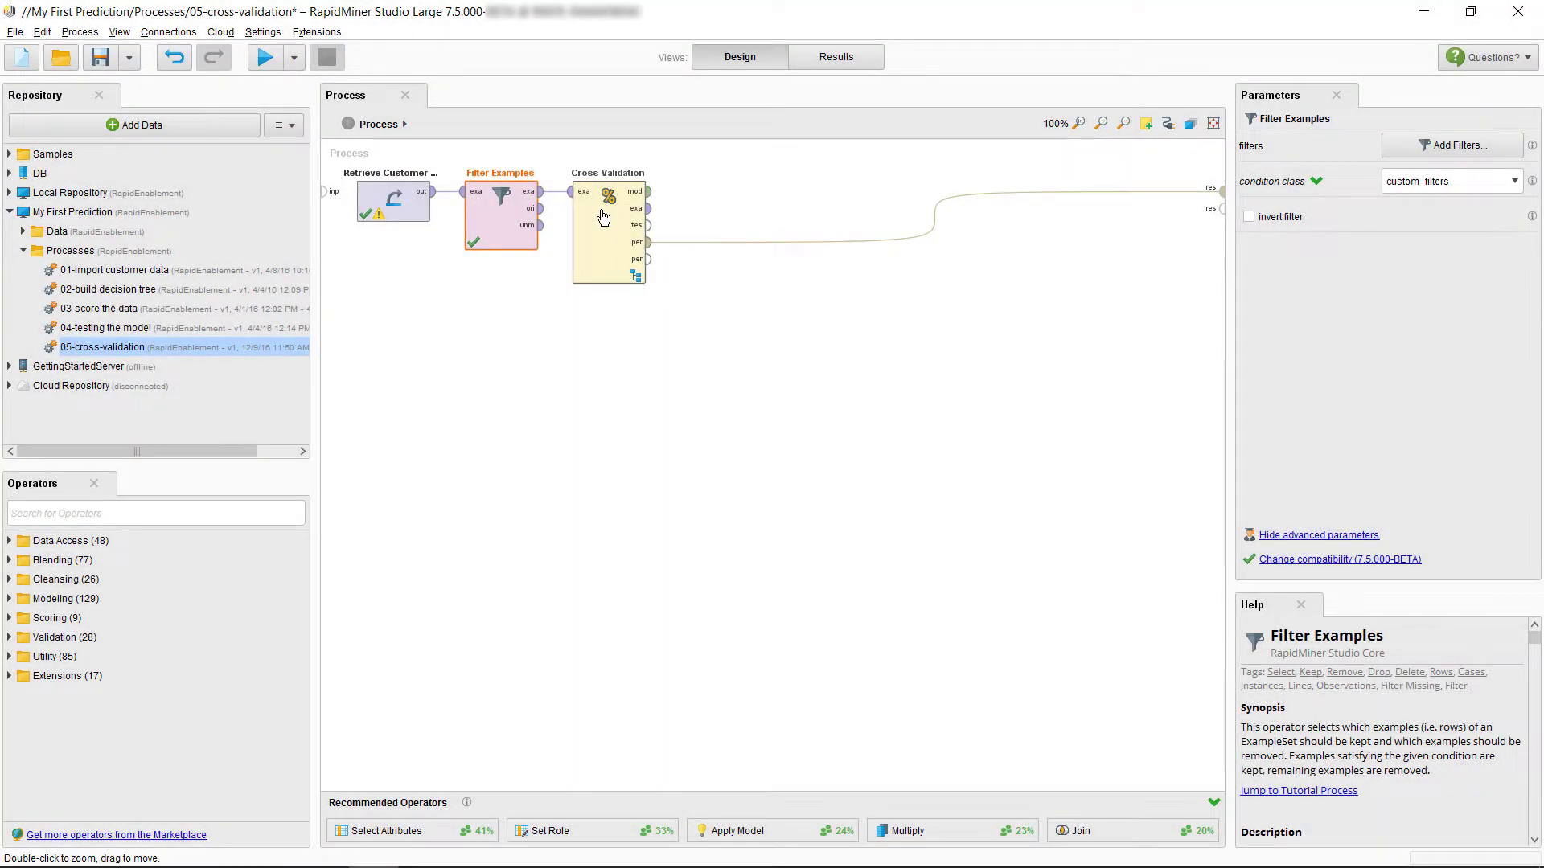
Back in RapidMiner Studio, inspect the training and testing subprocesses of Cross Validation and return to the main process.
double_click(603, 215)
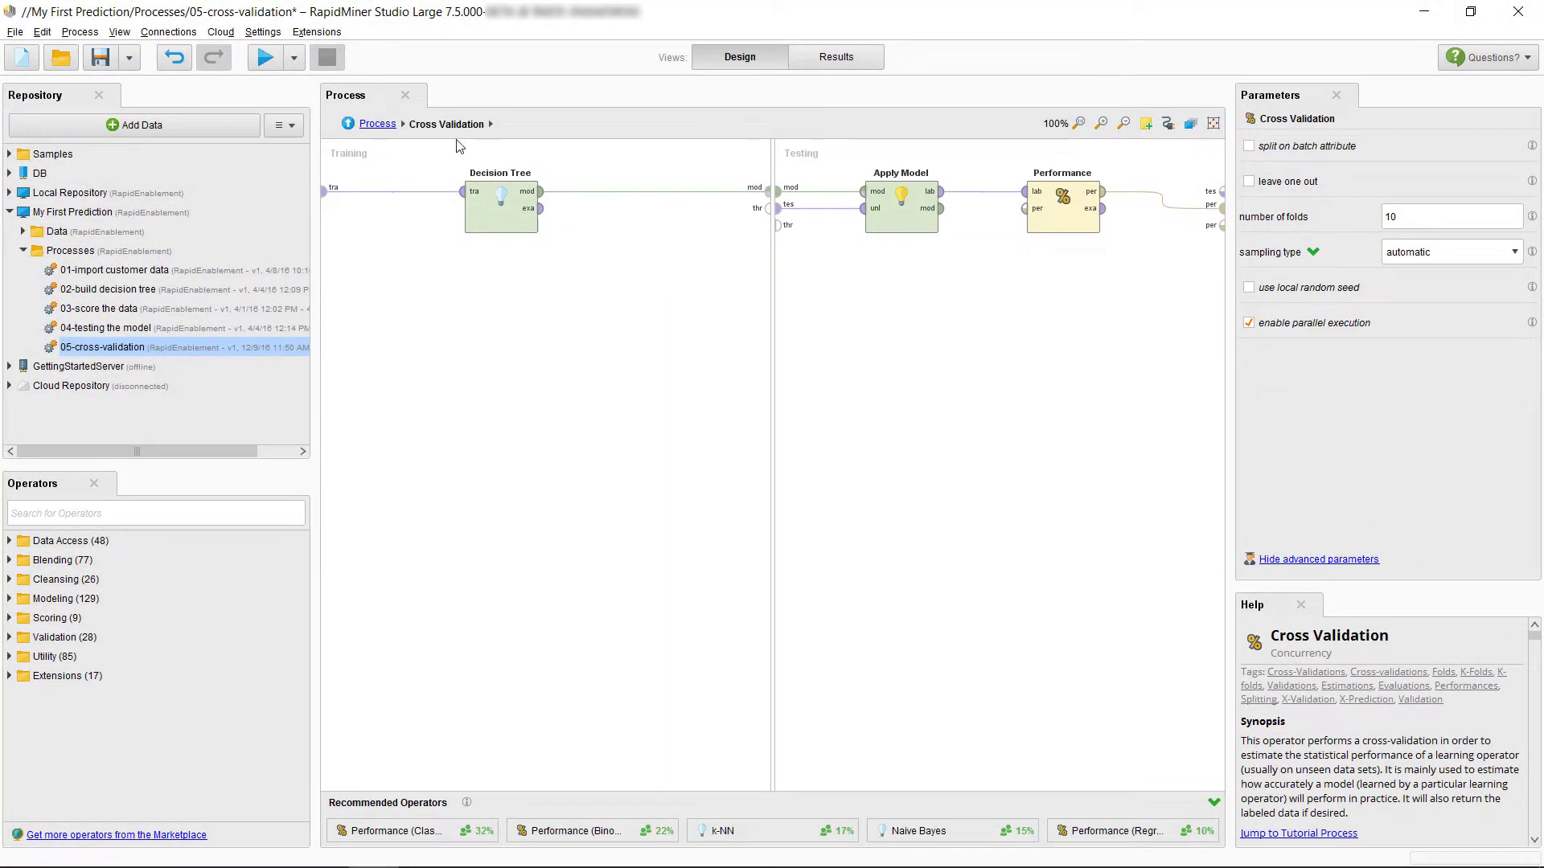
left_click(379, 127)
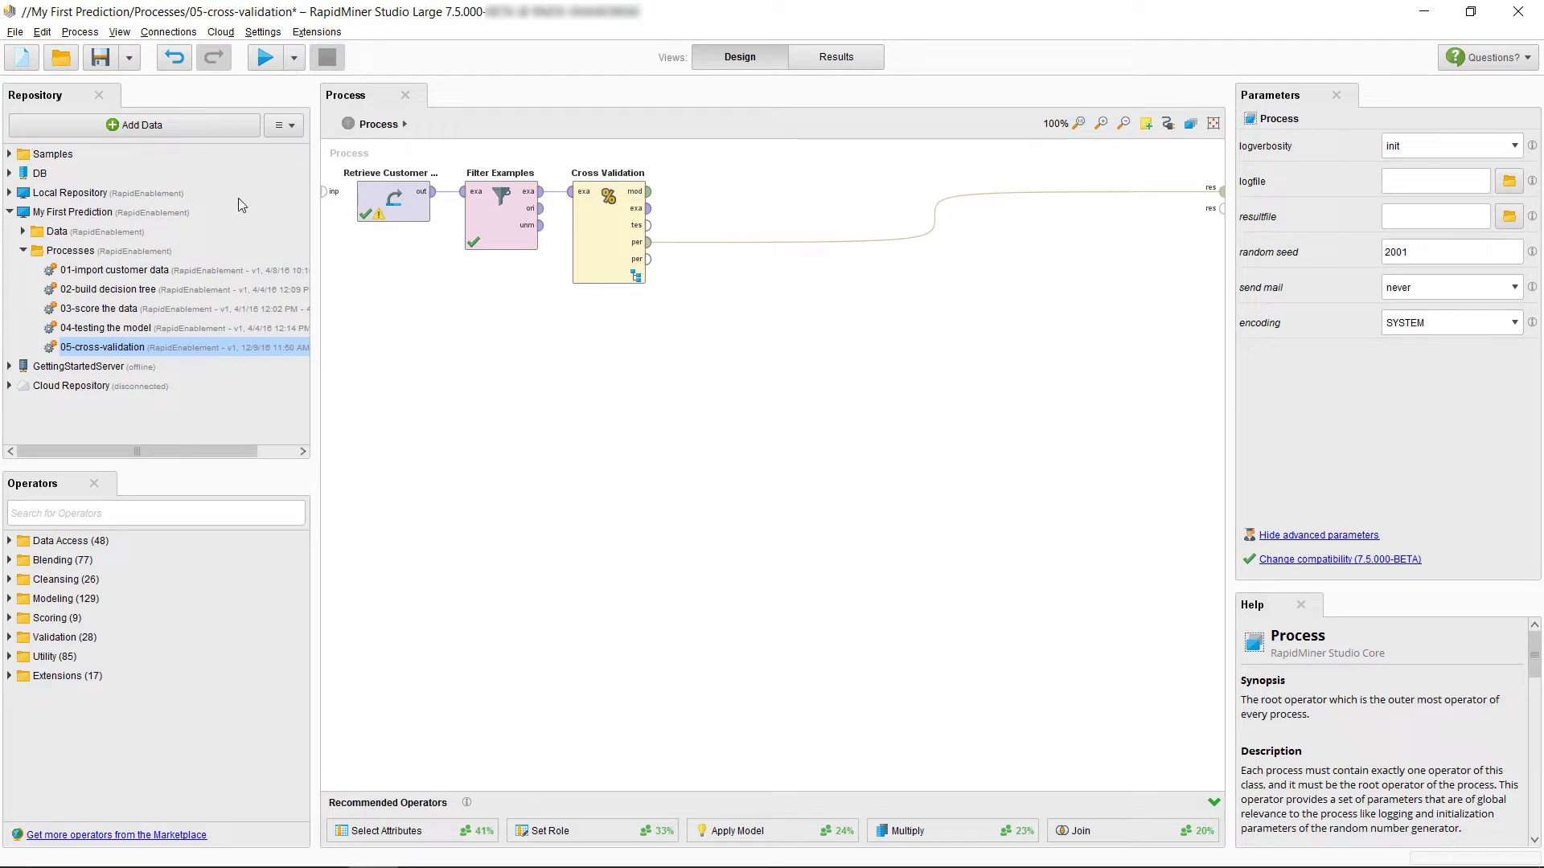
Store the process in the Processes folder of My First Prediction as "06-model selection".
right_click(63, 252)
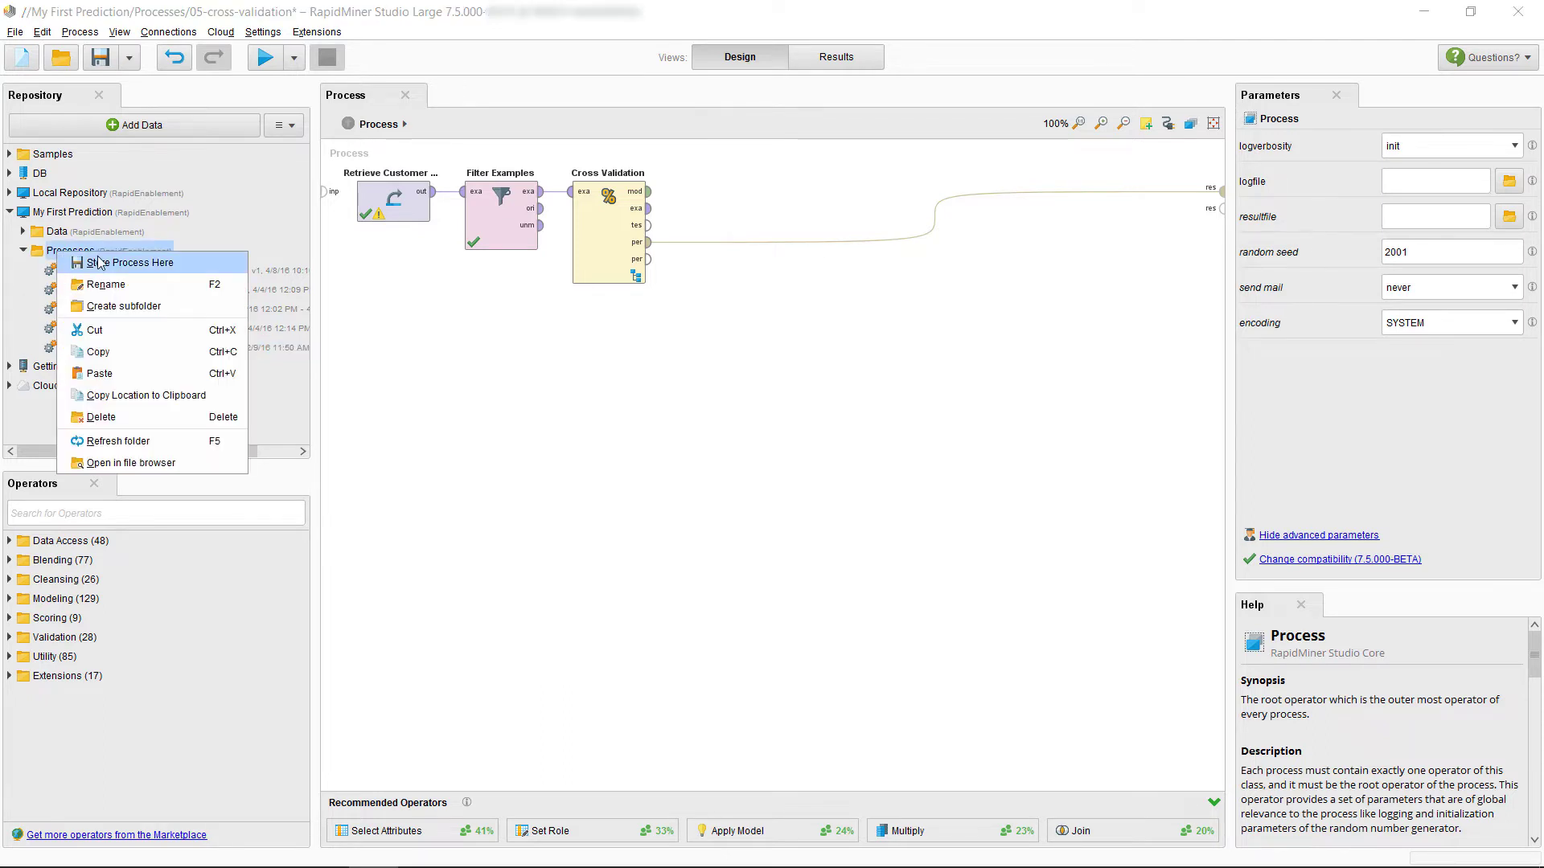
left_click(89, 262)
key("BackSpace")
key("BackSpace")
key("BackSpace")
key("BackSpace")
key("BackSpace")
key("BackSpace")
key("BackSpace")
key("BackSpace")
key("BackSpace")
key("BackSpace")
key("BackSpace")
key("BackSpace")
key("BackSpace")
key("BackSpace")
key("BackSpace")
key("BackSpace")
key("BackSpace")
key("BackSpace")
key("BackSpace")
type("06-model selection")
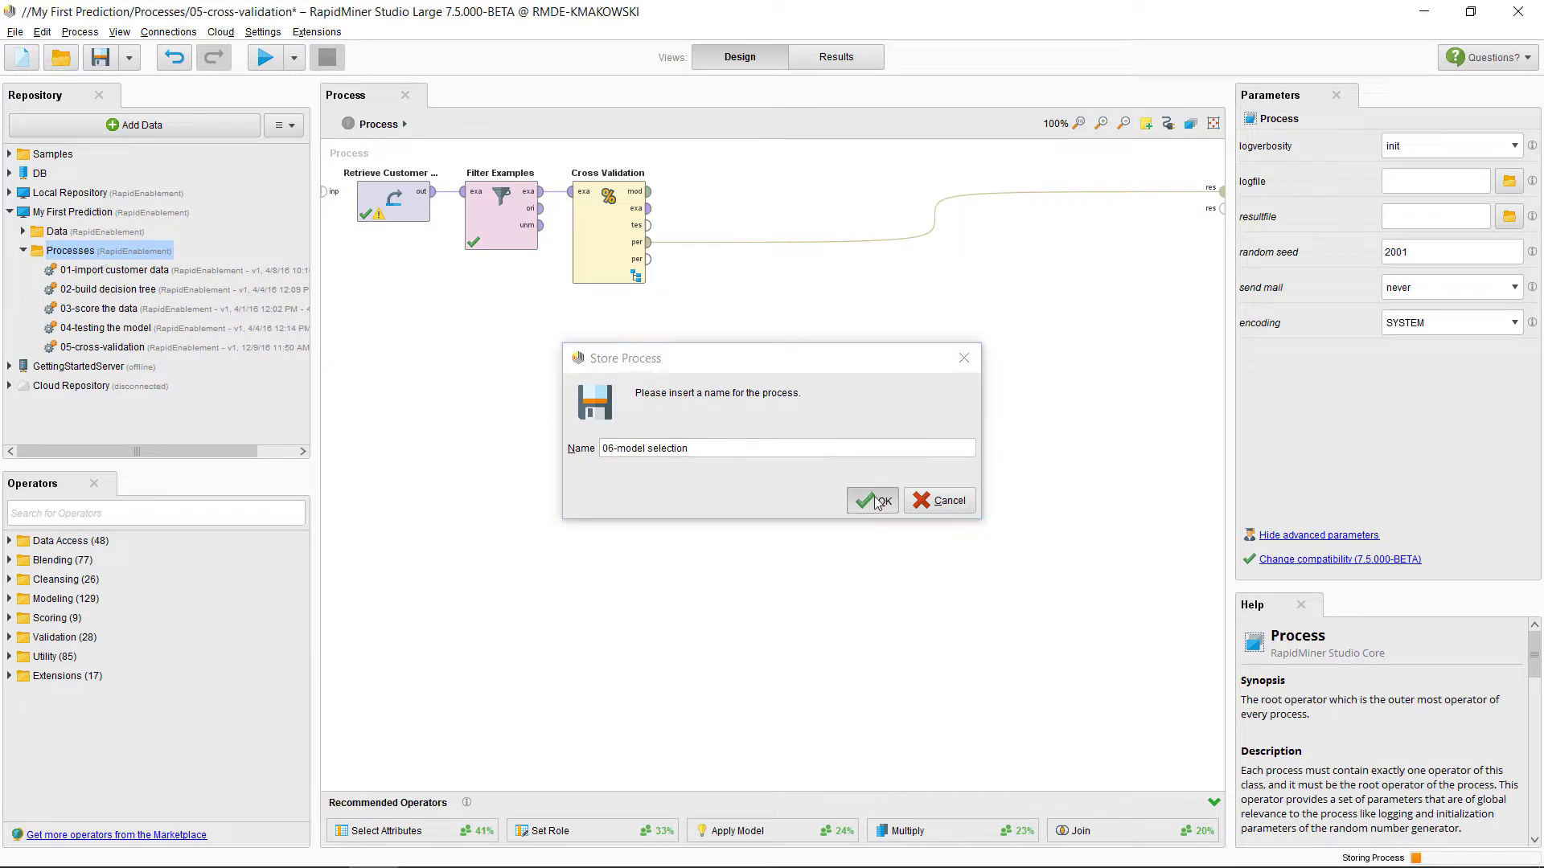
left_click(877, 501)
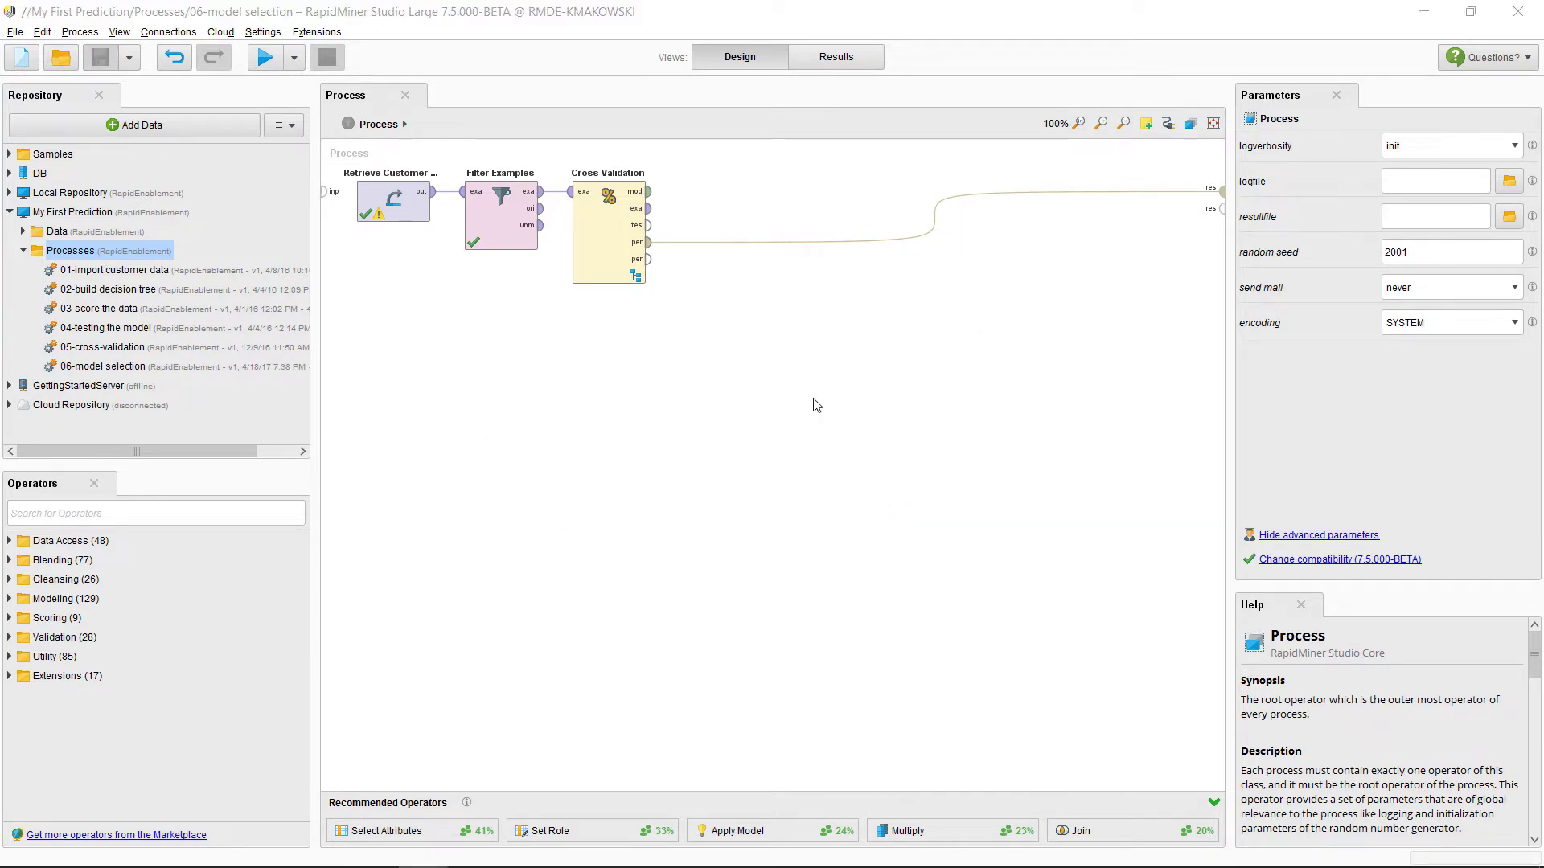
Disable the Cross Validation operator and move it out of the chain to a spot below it.
right_click(619, 207)
left_click(662, 240)
left_click_drag(593, 217, 754, 381)
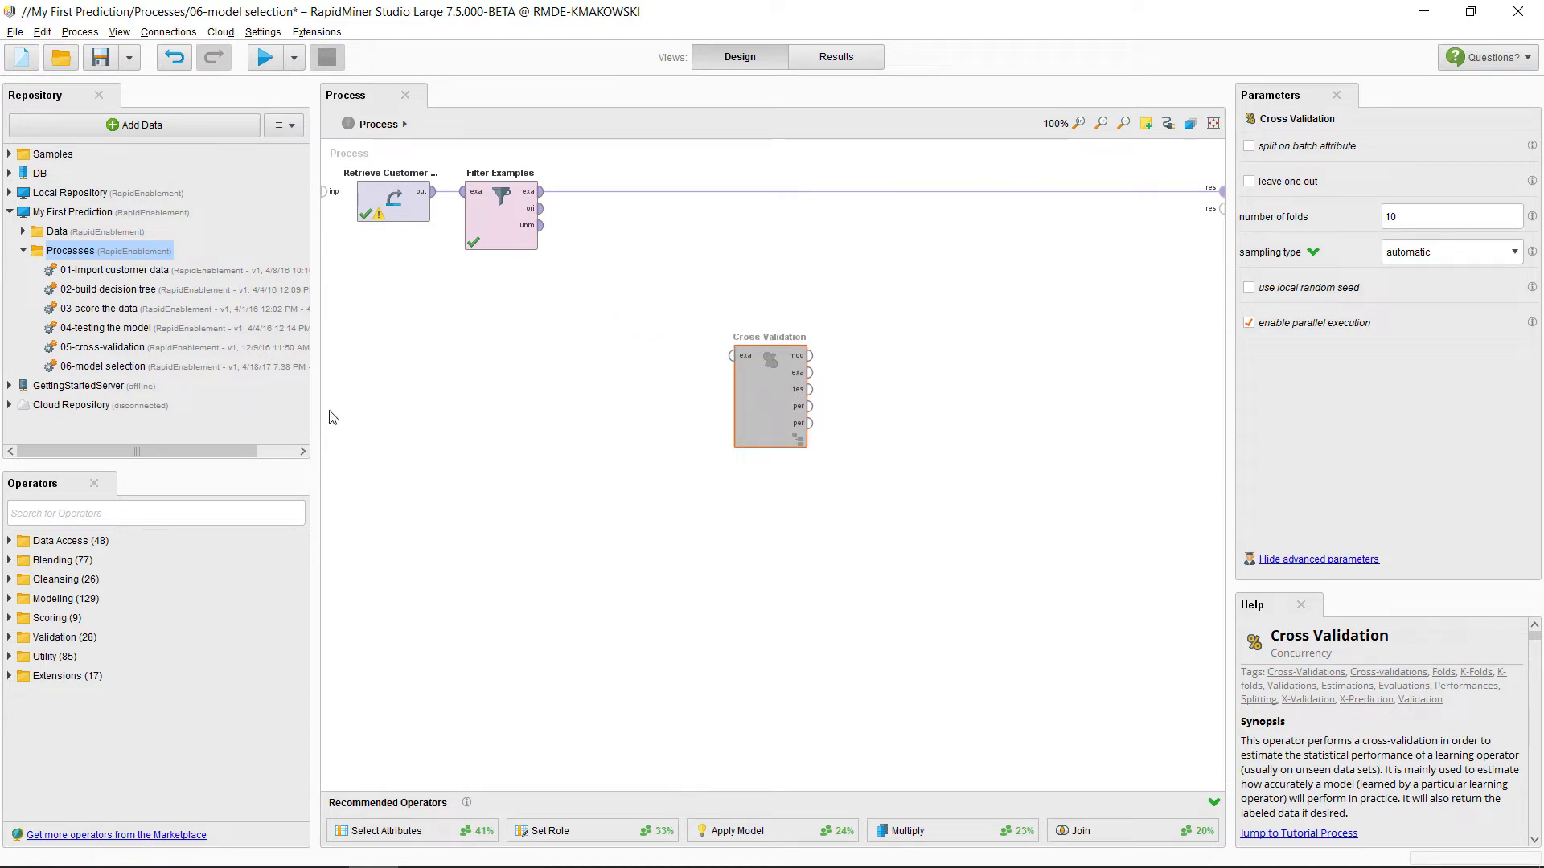
Add a Compare ROCs operator after Filter Examples and connect its roc output to the first result port.
left_click(108, 512)
type("ROC")
left_click_drag(95, 579, 461, 341)
left_click_drag(779, 205, 1221, 192)
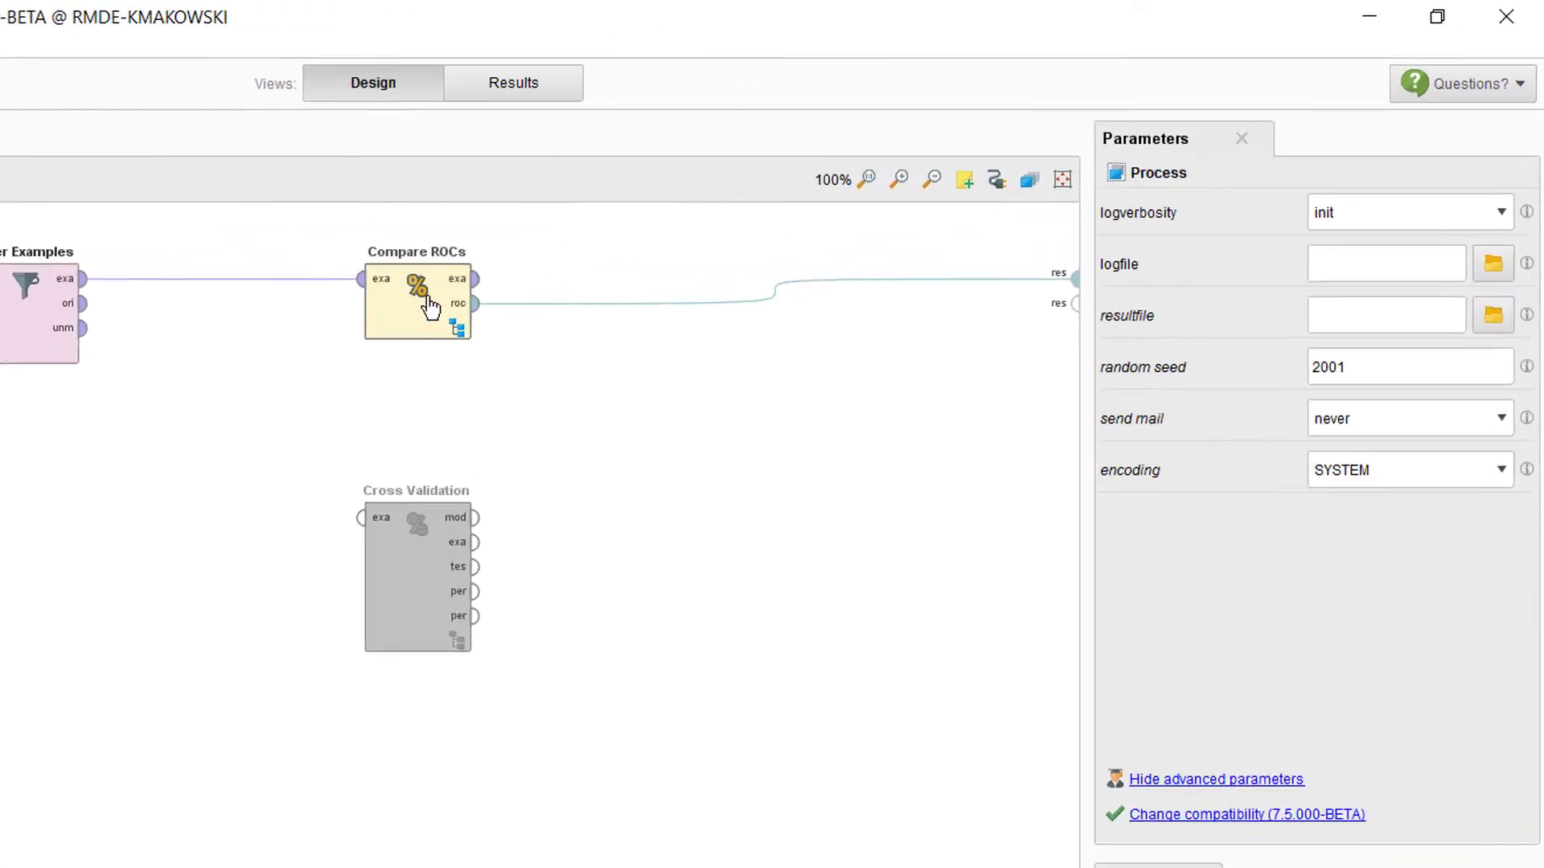
Open the Compare ROCs subprocess and add a Decision Tree with a Naive Bayes operator below it.
left_click(773, 203)
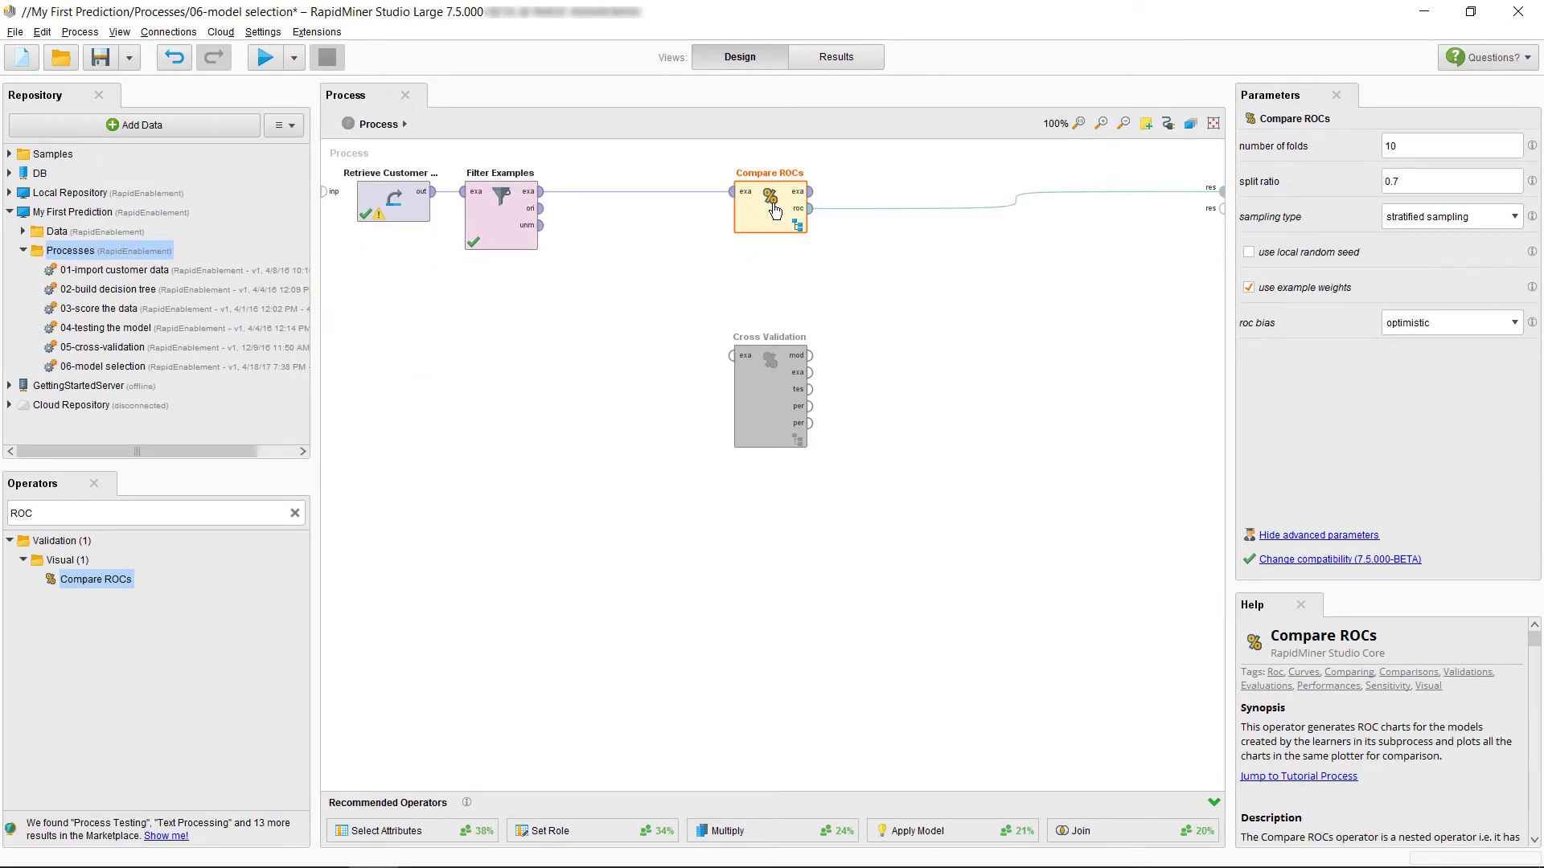
double_click(774, 210)
left_click(144, 513)
type("dec")
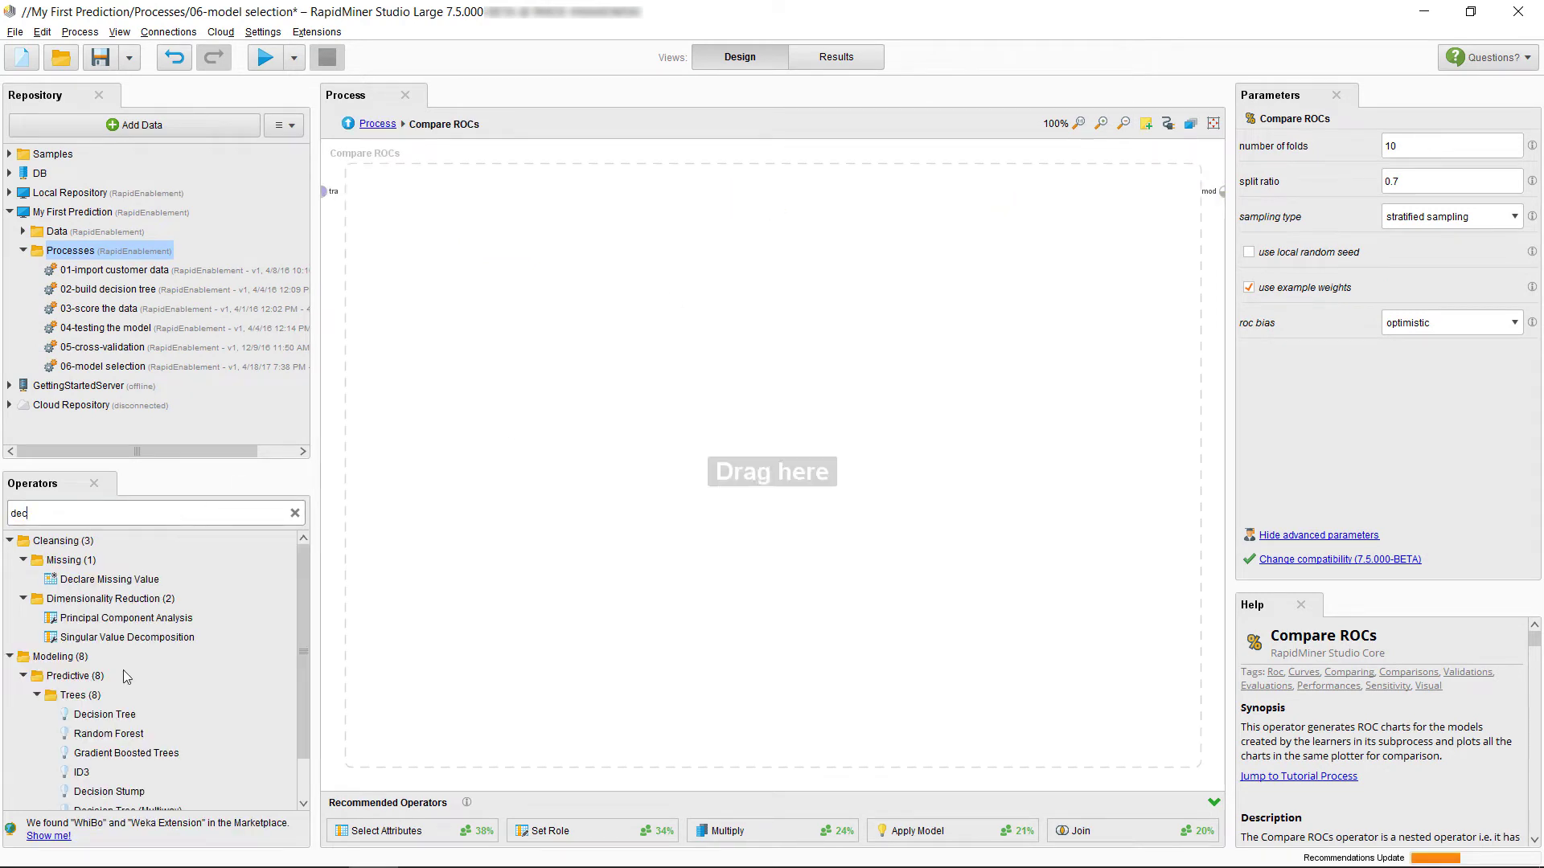
left_click_drag(105, 714, 770, 205)
double_click(214, 513)
type("naive")
left_click_drag(101, 599, 770, 288)
Add k-NN and Rule Induction operators below Naive Bayes in the Compare ROCs subprocess.
double_click(133, 513)
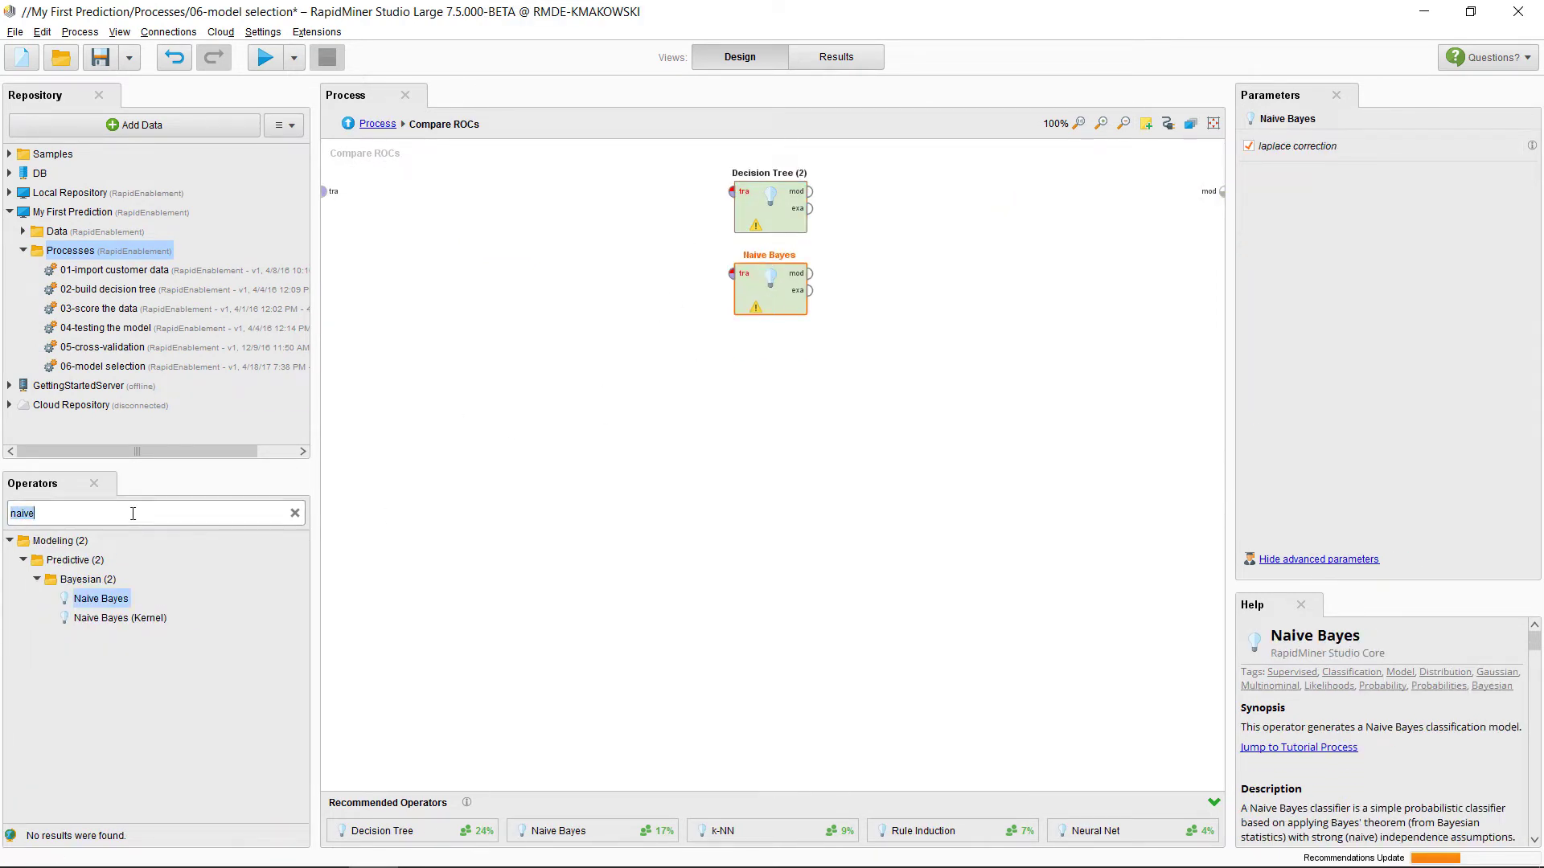
type("k-")
left_click_drag(84, 598, 770, 370)
double_click(148, 513)
type("rule")
left_click_drag(105, 598, 772, 452)
Add a Random Forest operator below Rule Induction and wire all five learners to the training inputs and model outputs.
double_click(114, 513)
type("random")
left_click_drag(109, 753, 766, 532)
key("F3")
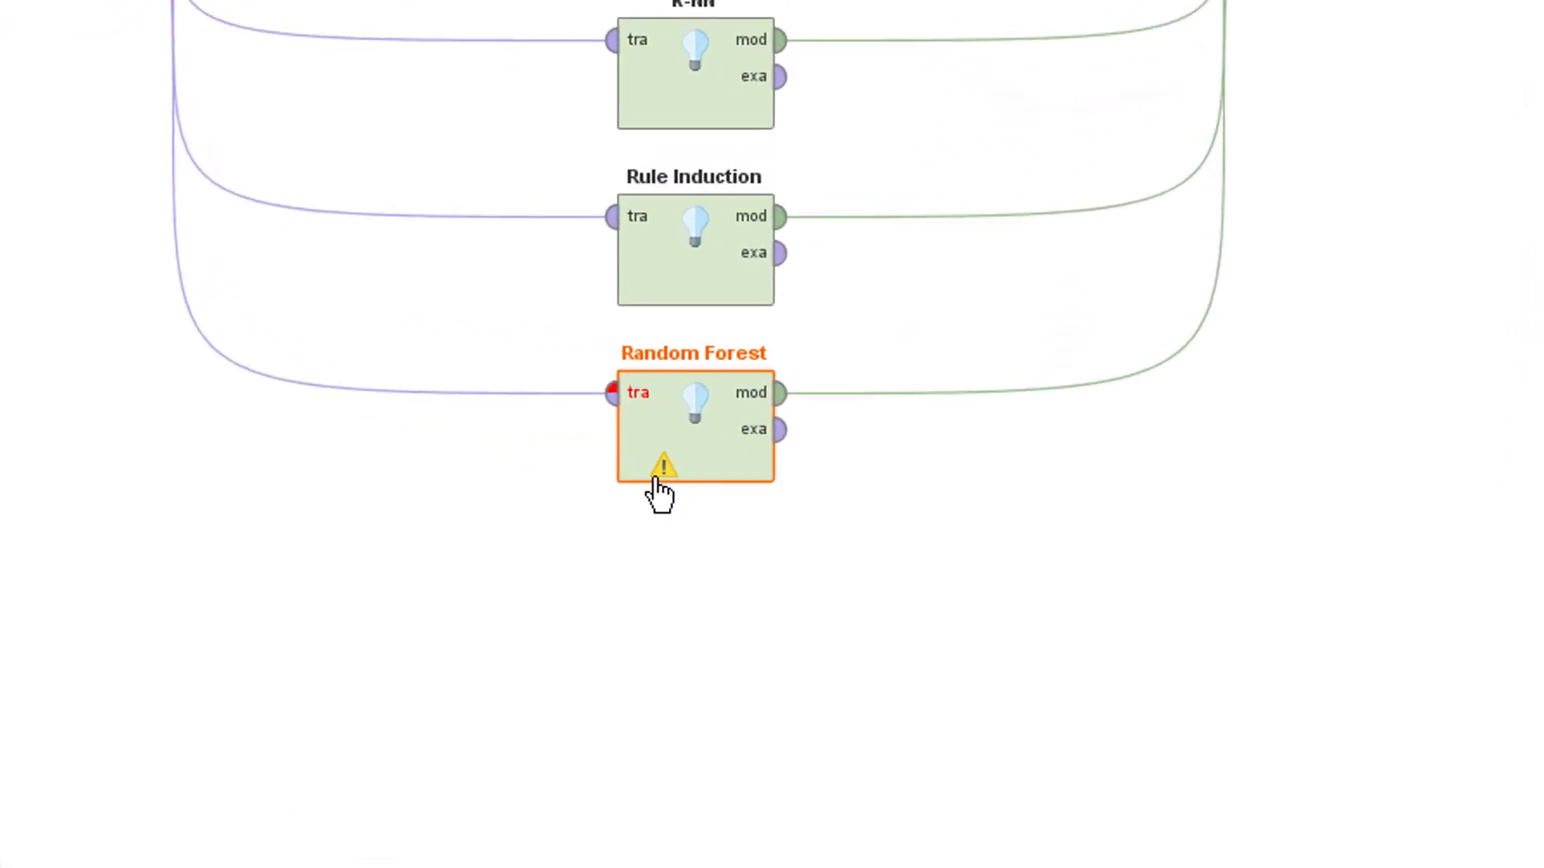
Review the warning on Random Forest and its quick fixes without applying any.
left_click(656, 480)
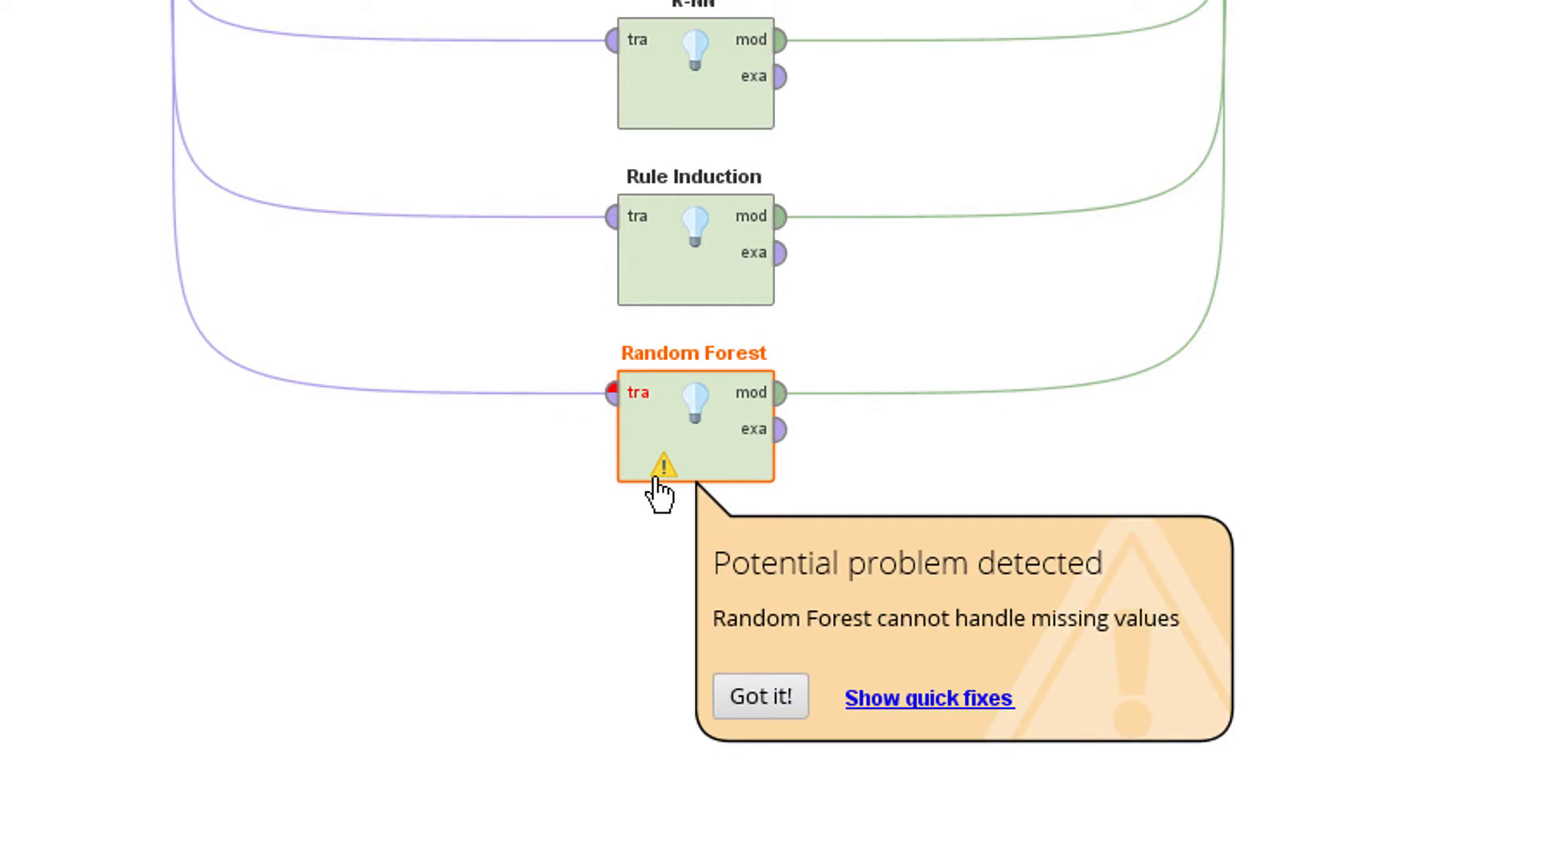
left_click(917, 704)
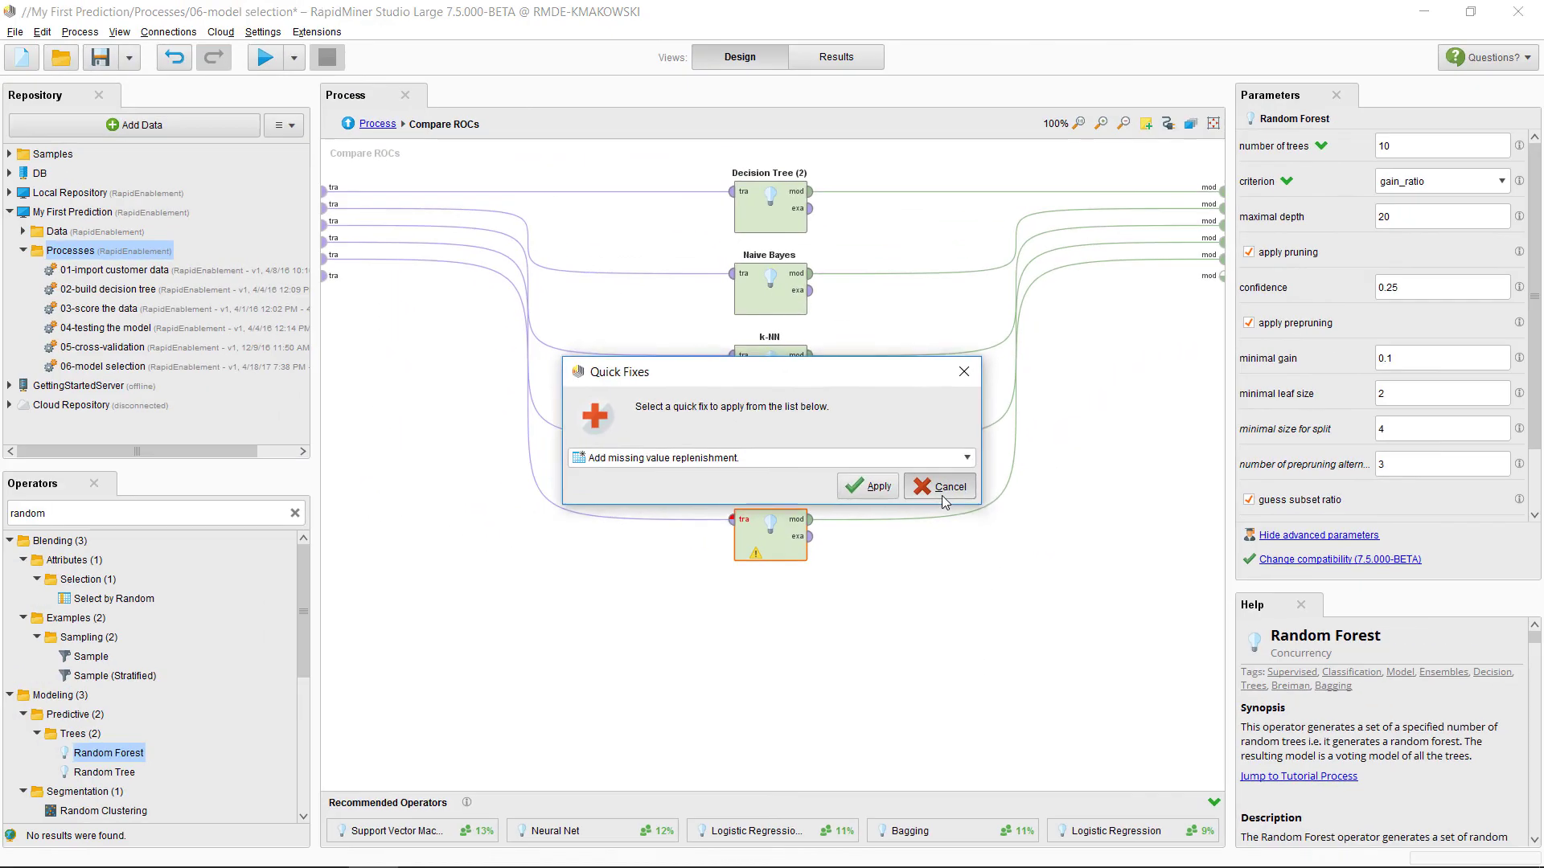
left_click(1060, 322)
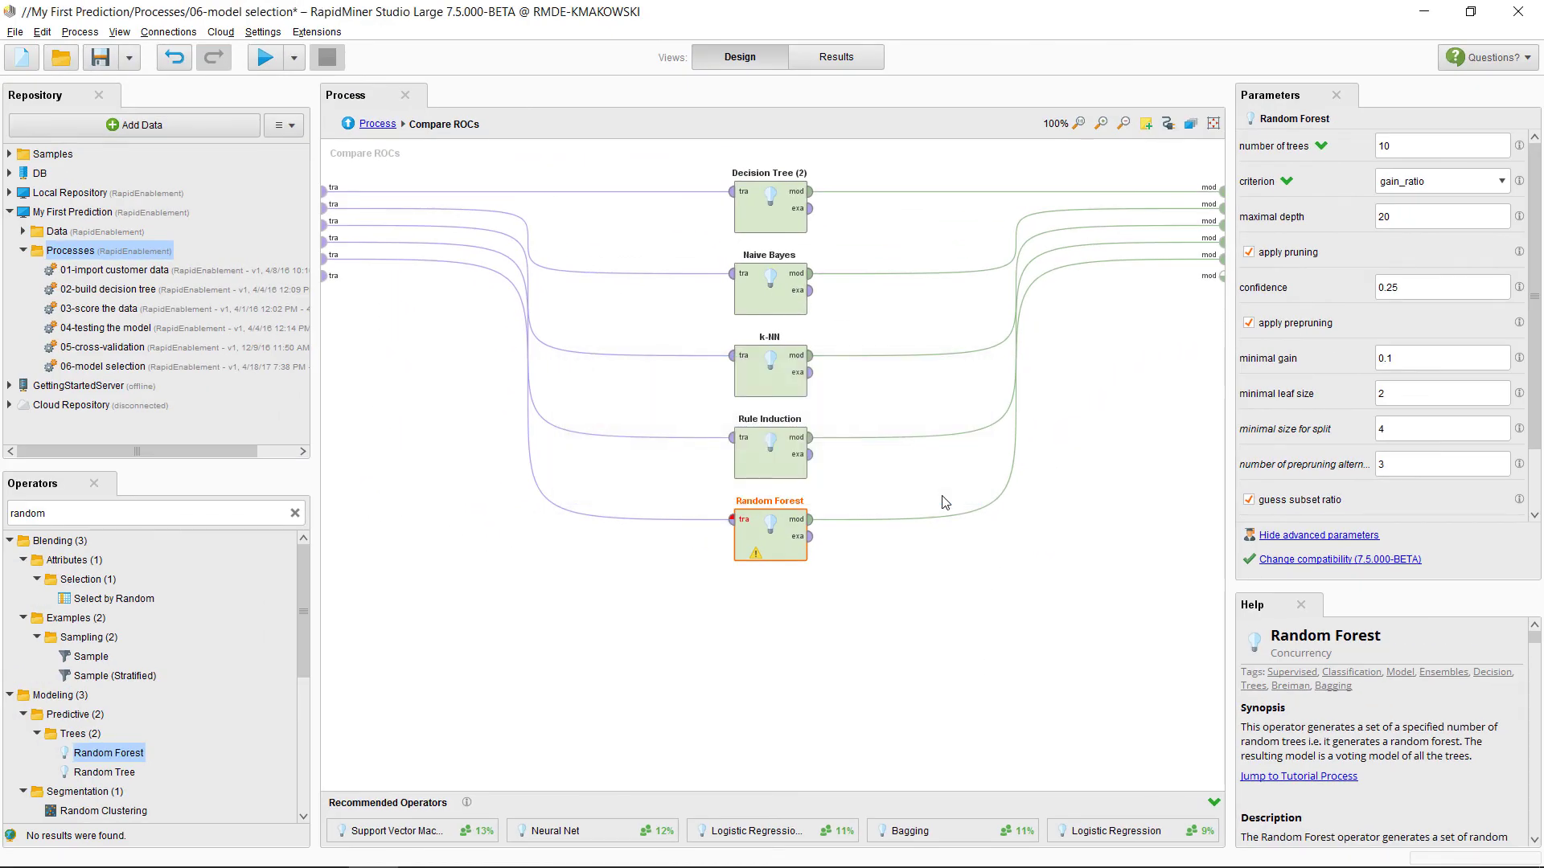
Run the process to compare the ROC curves of the five models, then return to the design view.
left_click(266, 58)
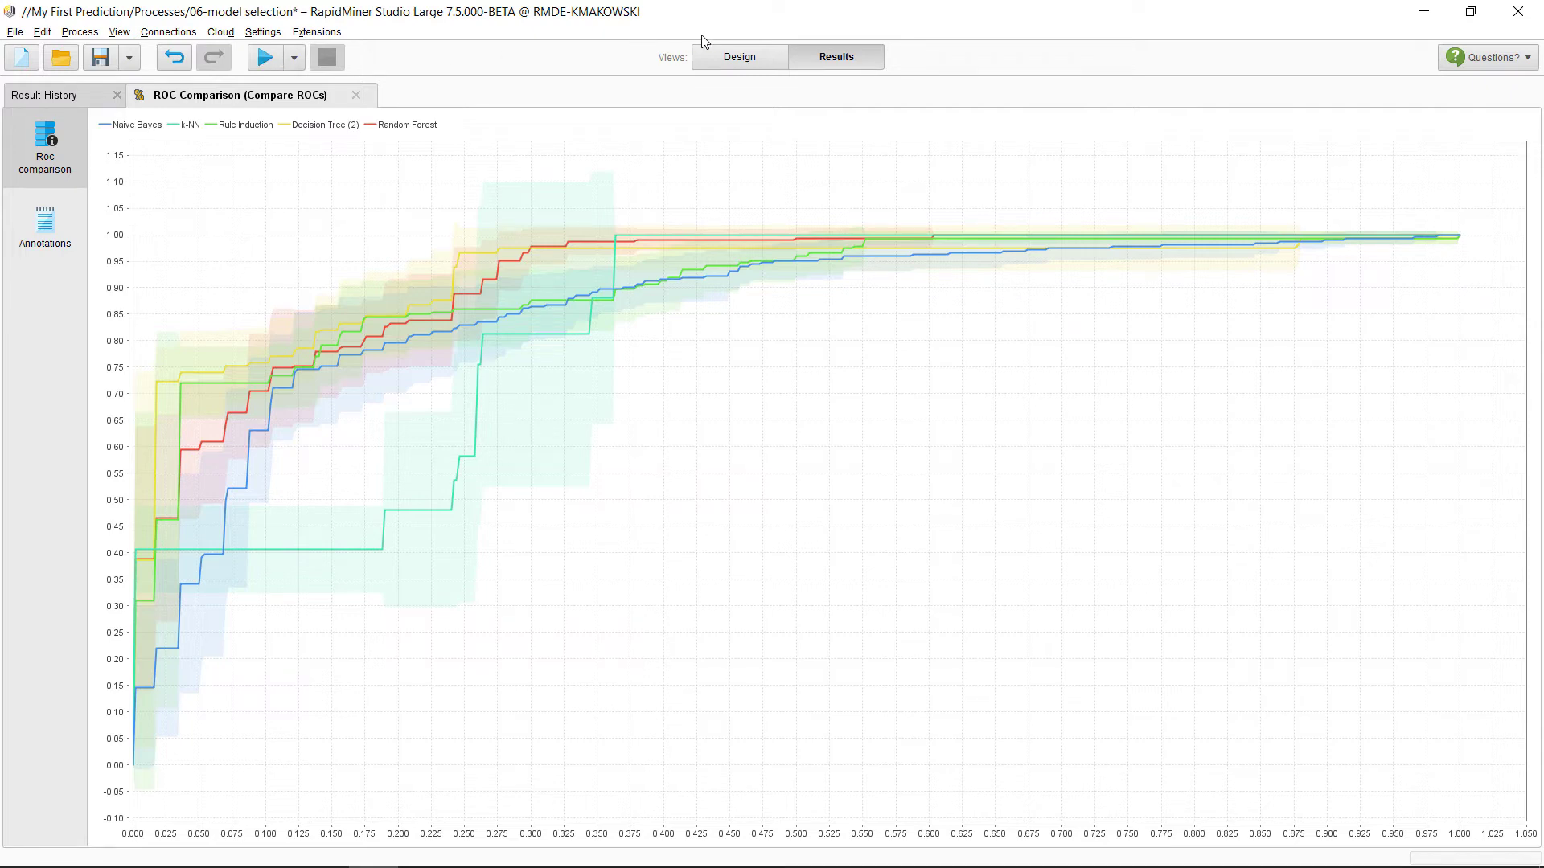
left_click(721, 60)
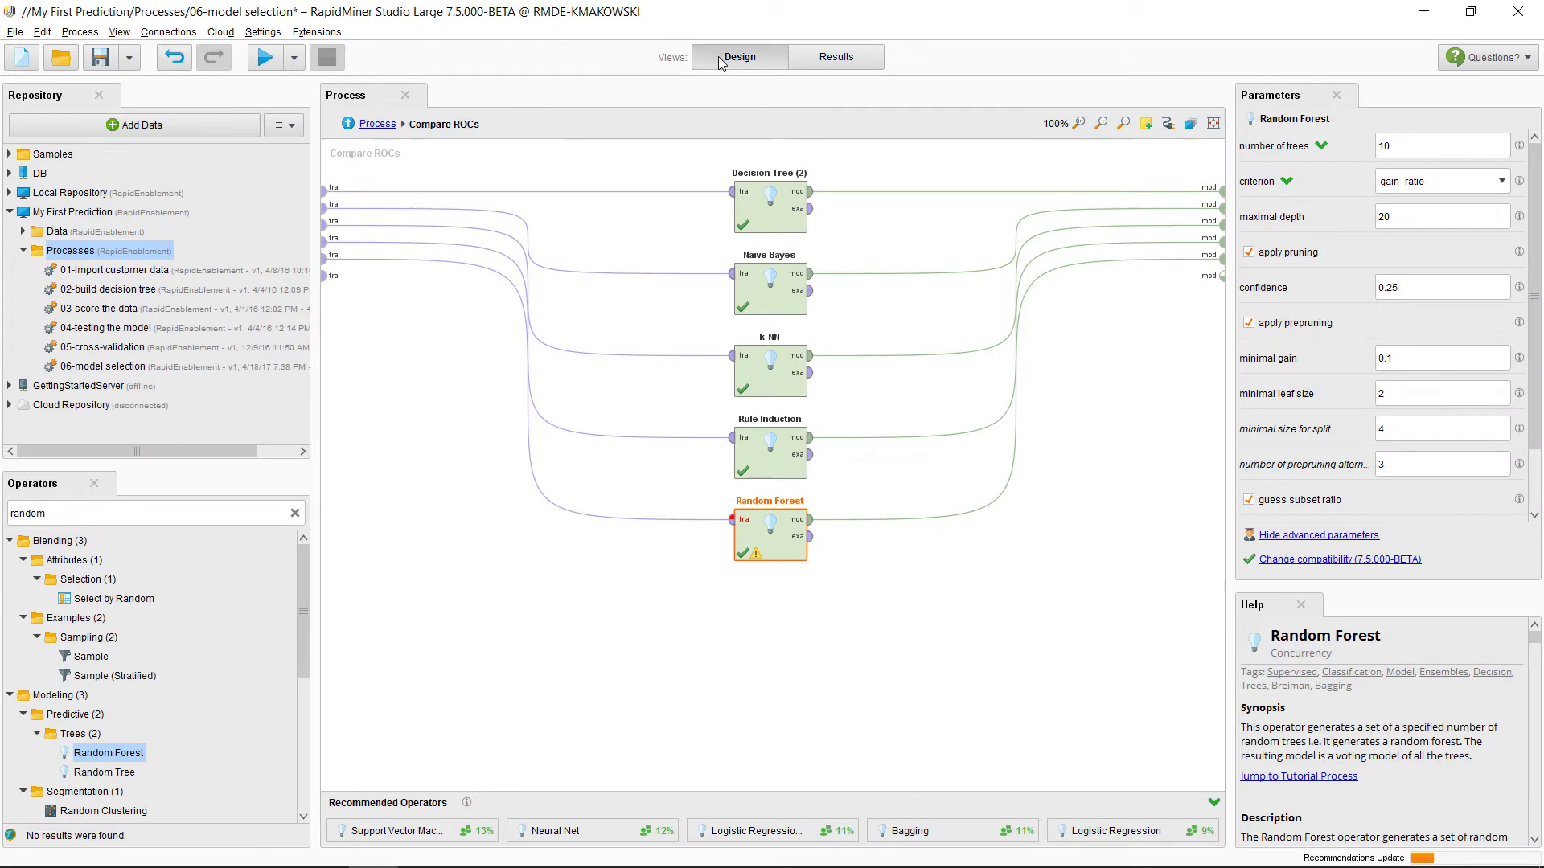
In the main process, enable Cross Validation again and place it directly below Compare ROCs.
left_click(379, 127)
left_click(768, 373)
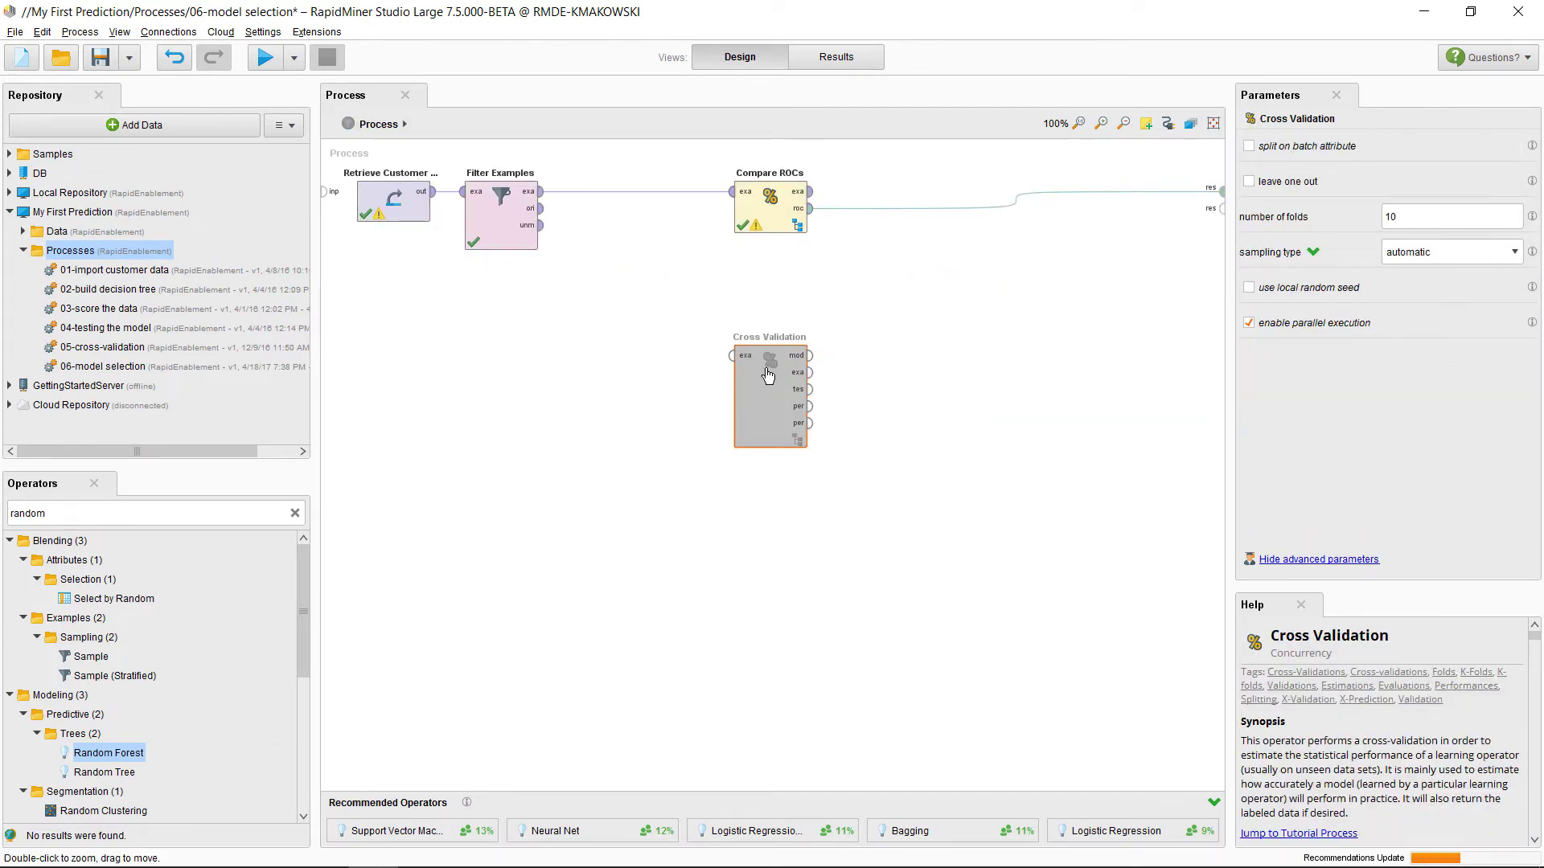
right_click(767, 375)
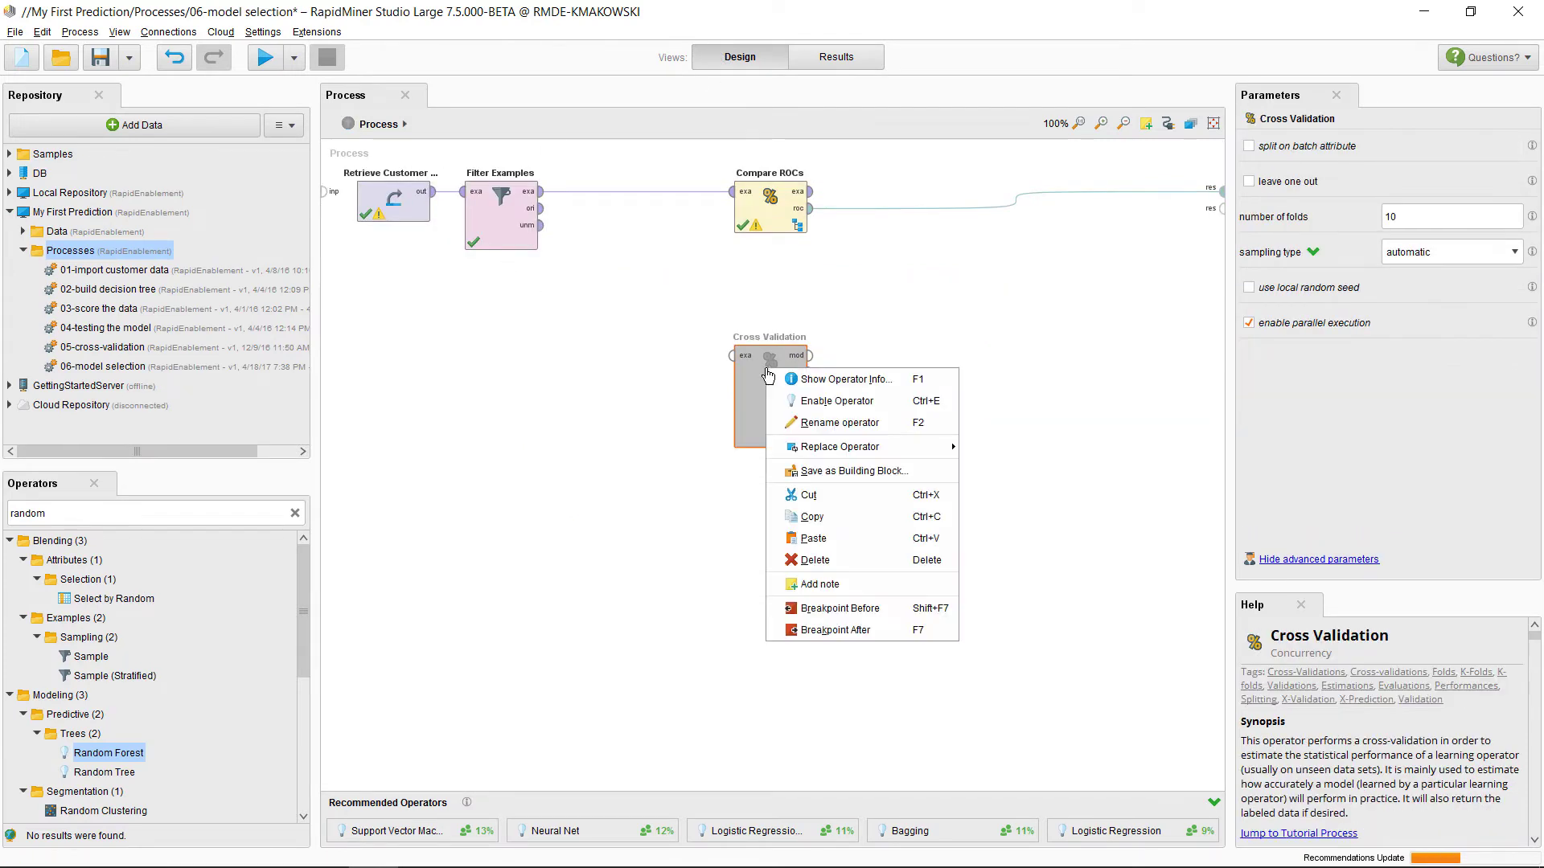
left_click(808, 400)
left_click_drag(777, 400, 778, 318)
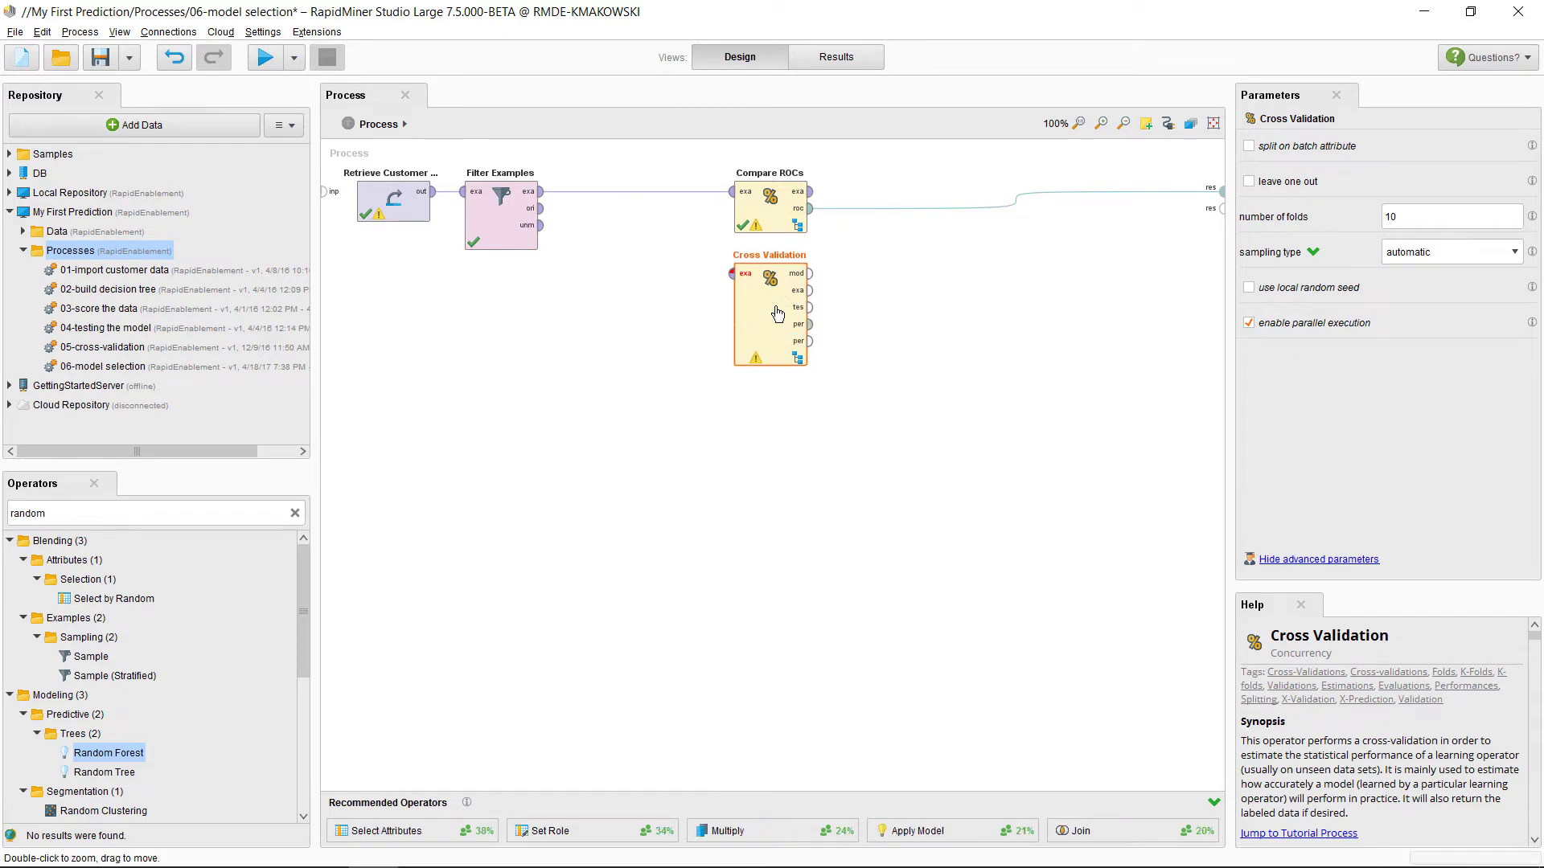
Feed Cross Validation from Filter Examples through an inserted Multiply, connect its performance output to the second result port, and run the process.
left_click_drag(540, 191, 732, 274)
left_click(770, 280)
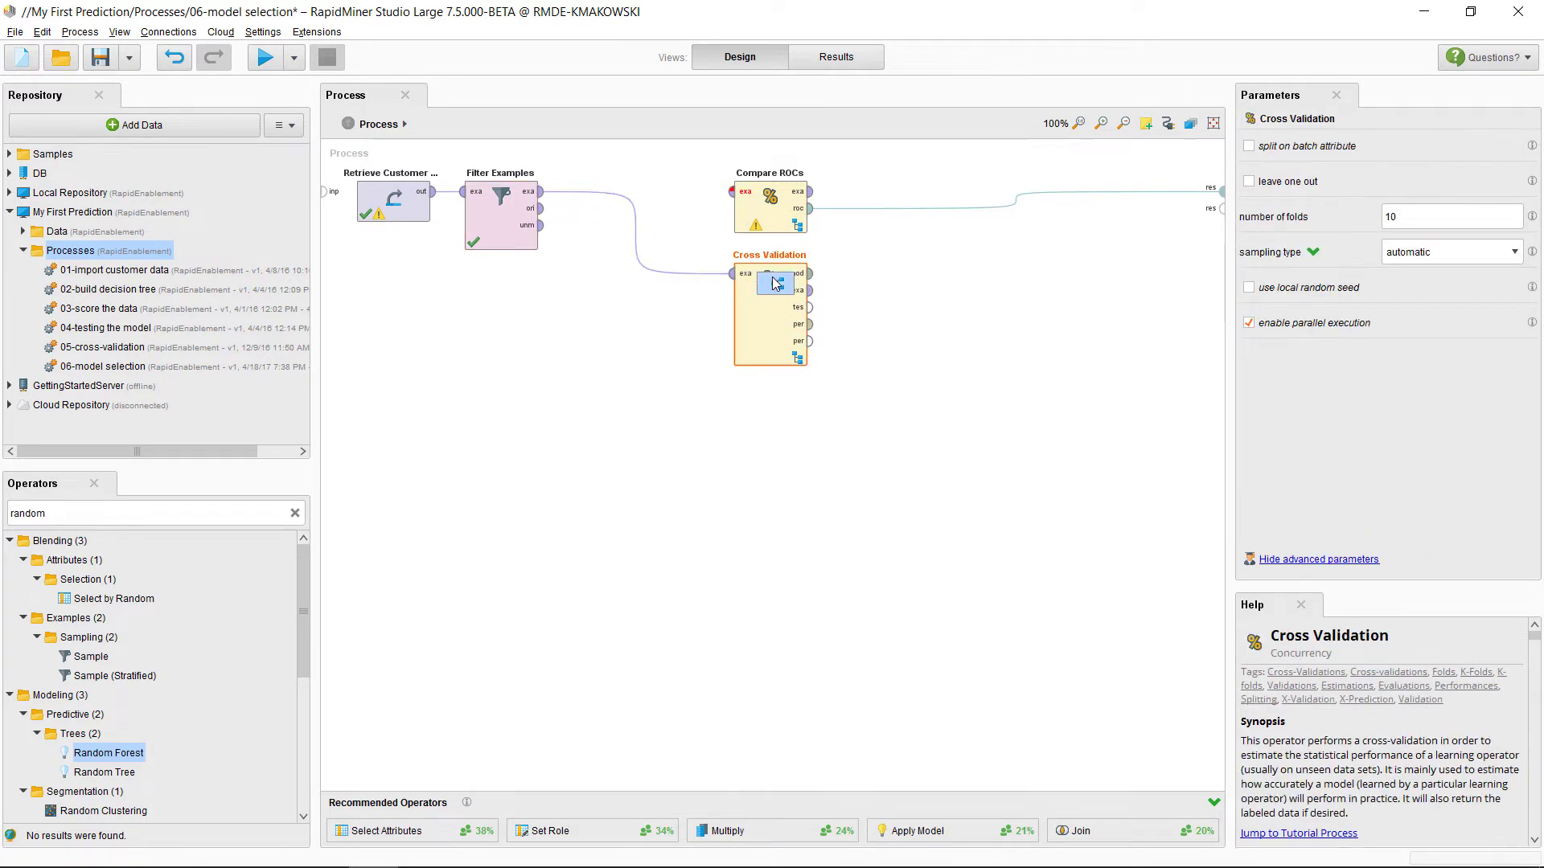
left_click_drag(810, 325, 1222, 210)
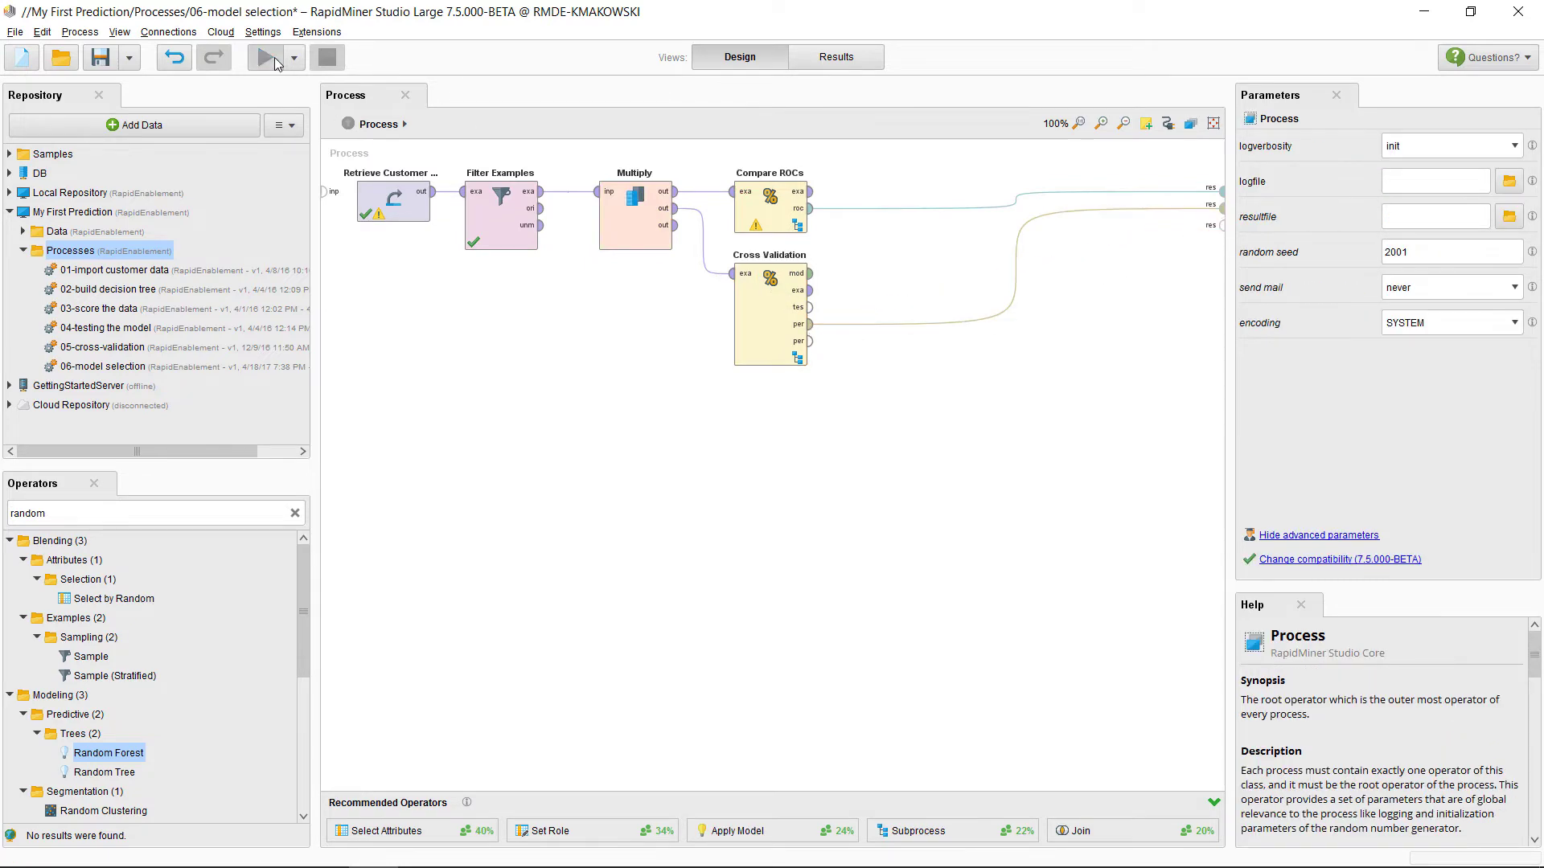
left_click(271, 59)
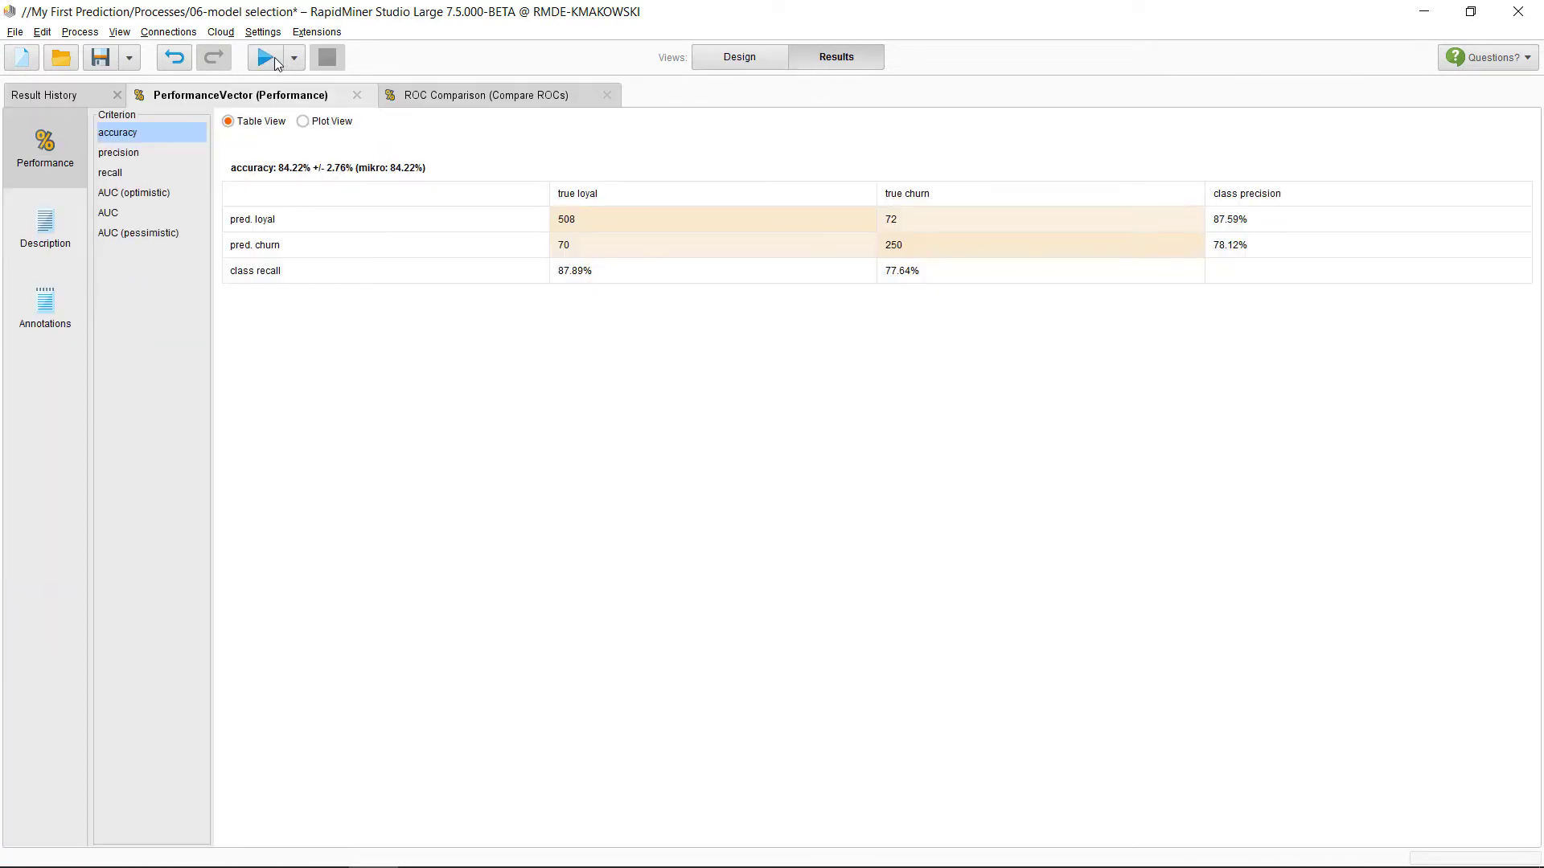